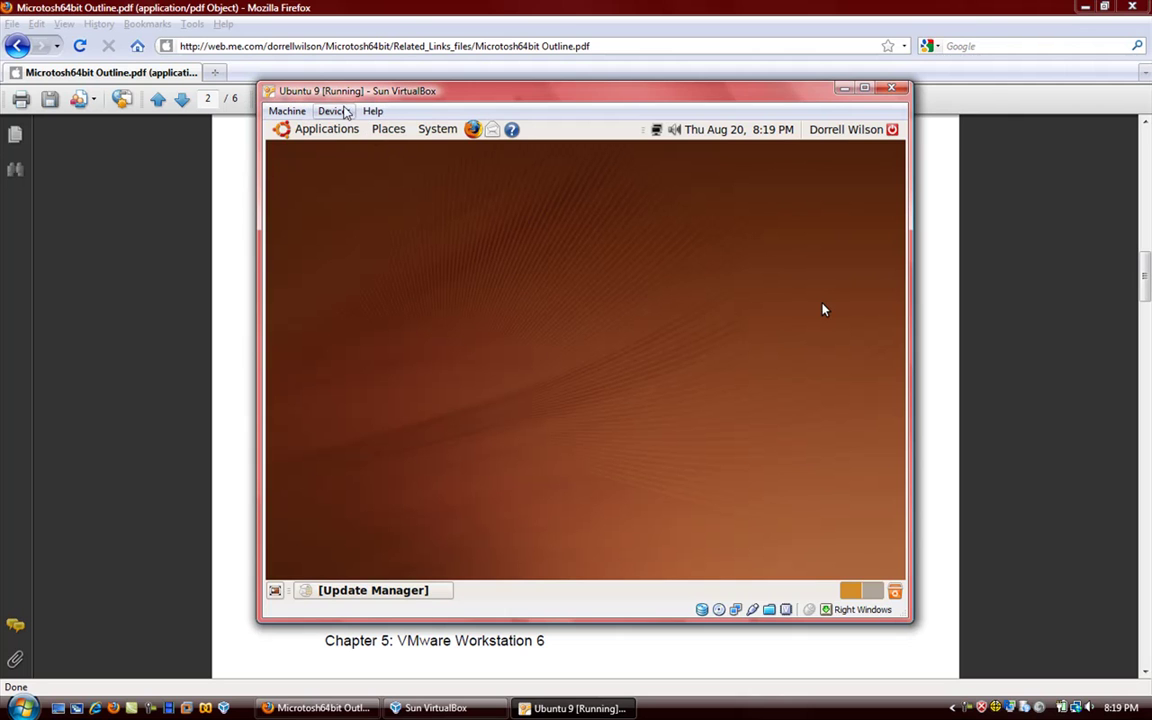
# - Close the running Ubuntu 9 VM window with 'Power off the machine'
pyautogui.click(891, 88)
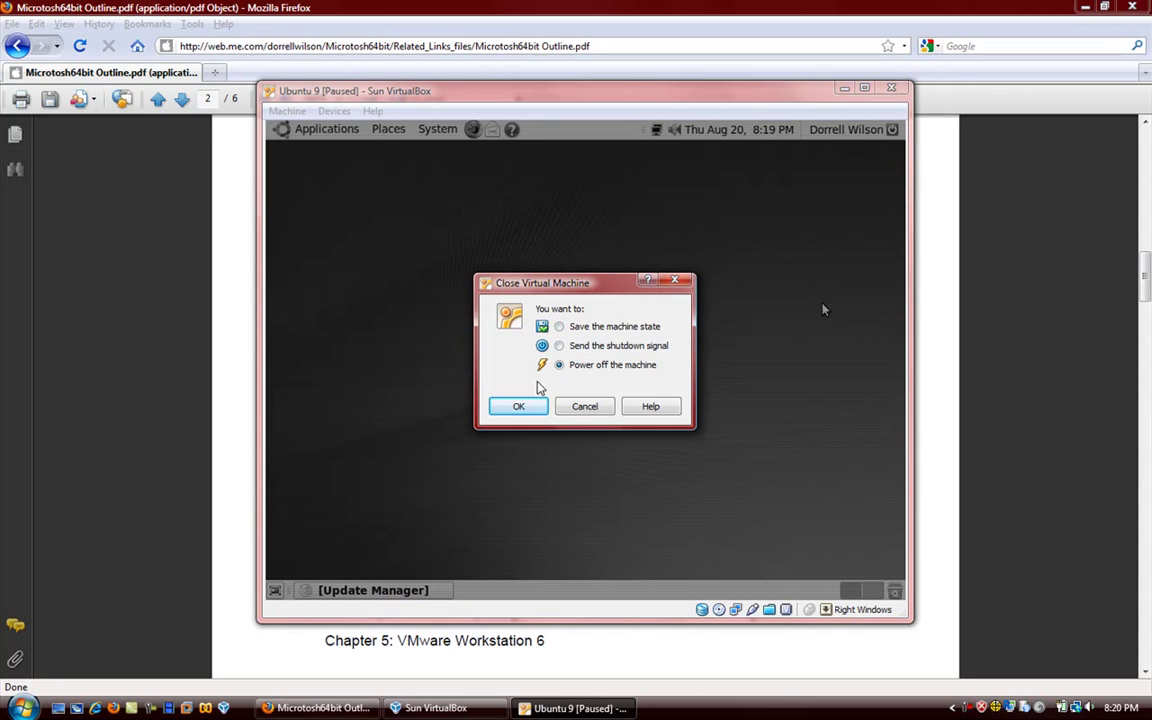
pyautogui.click(519, 407)
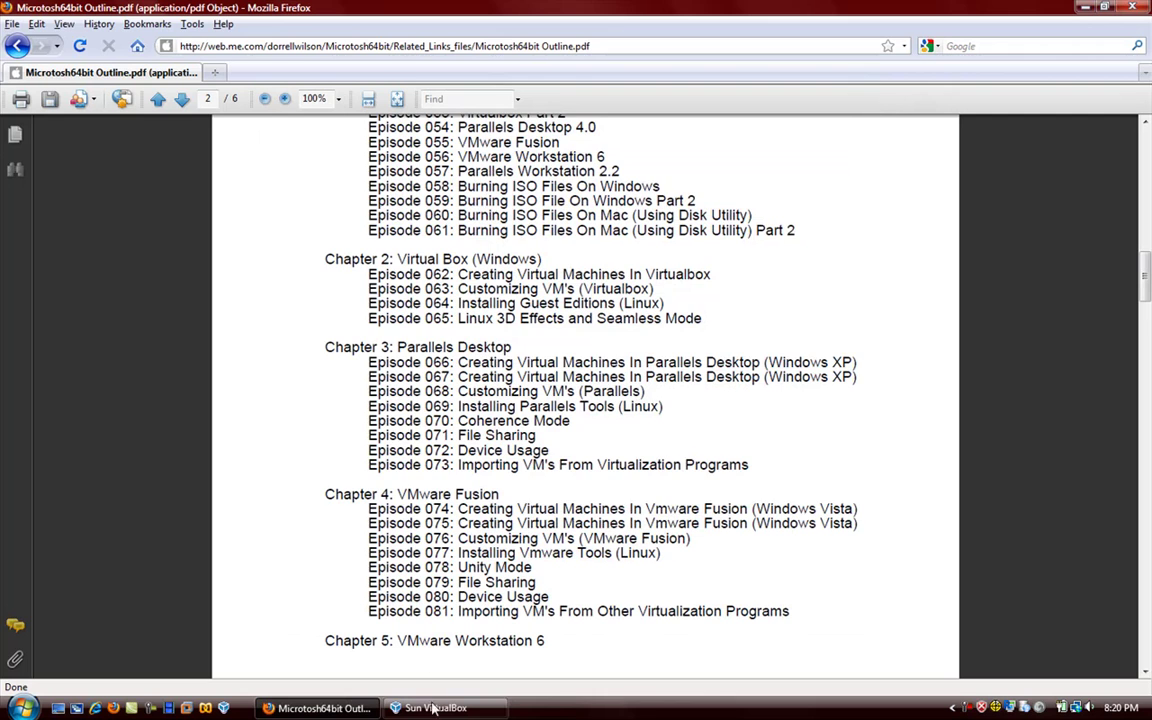
# - Open the Ubuntu 9 Settings and keep Linux as the operating system on the Basic tab
pyautogui.click(436, 707)
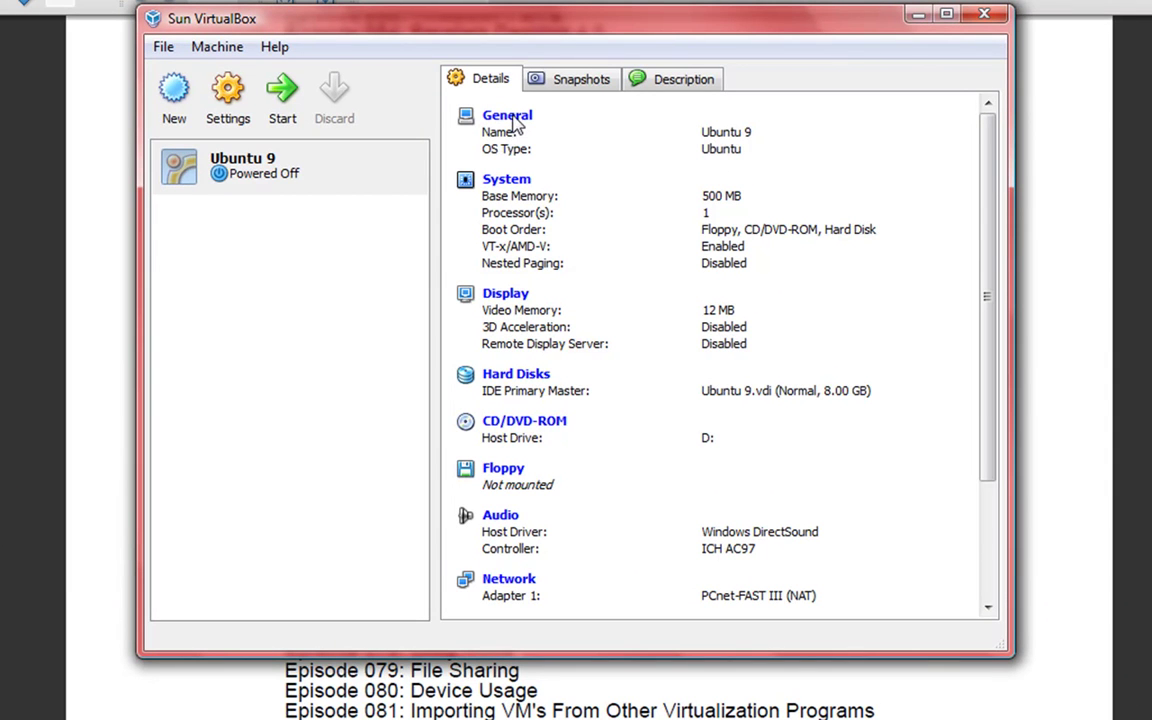
pyautogui.click(513, 117)
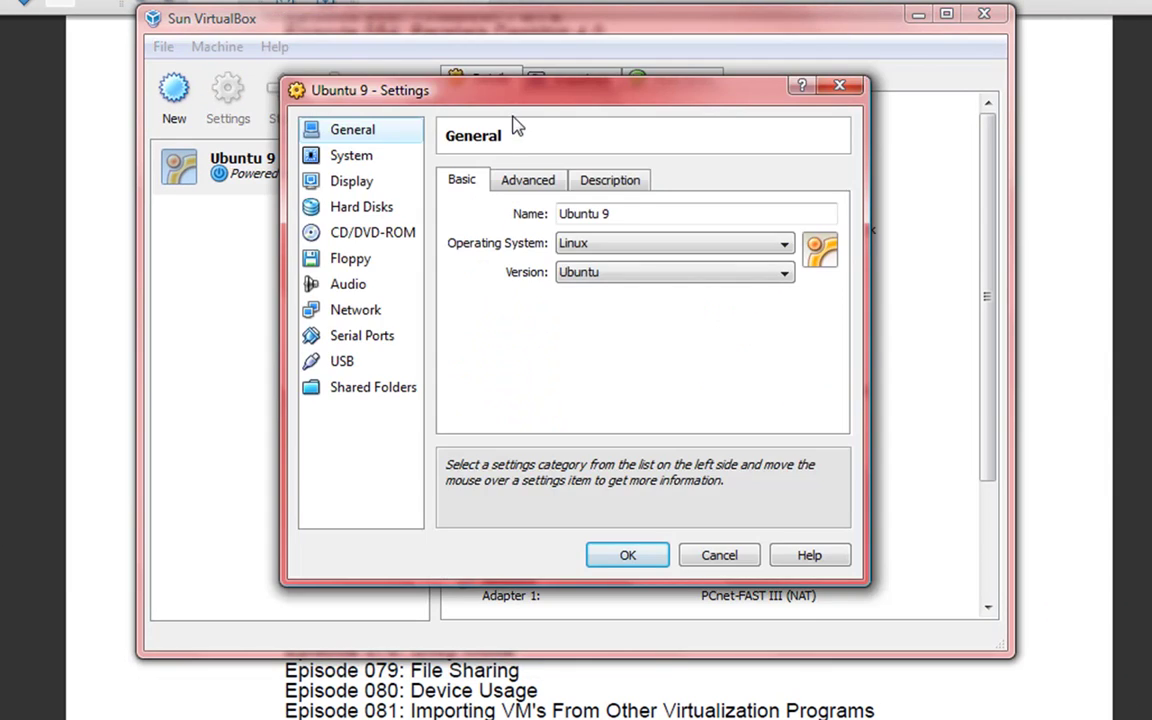
pyautogui.click(589, 247)
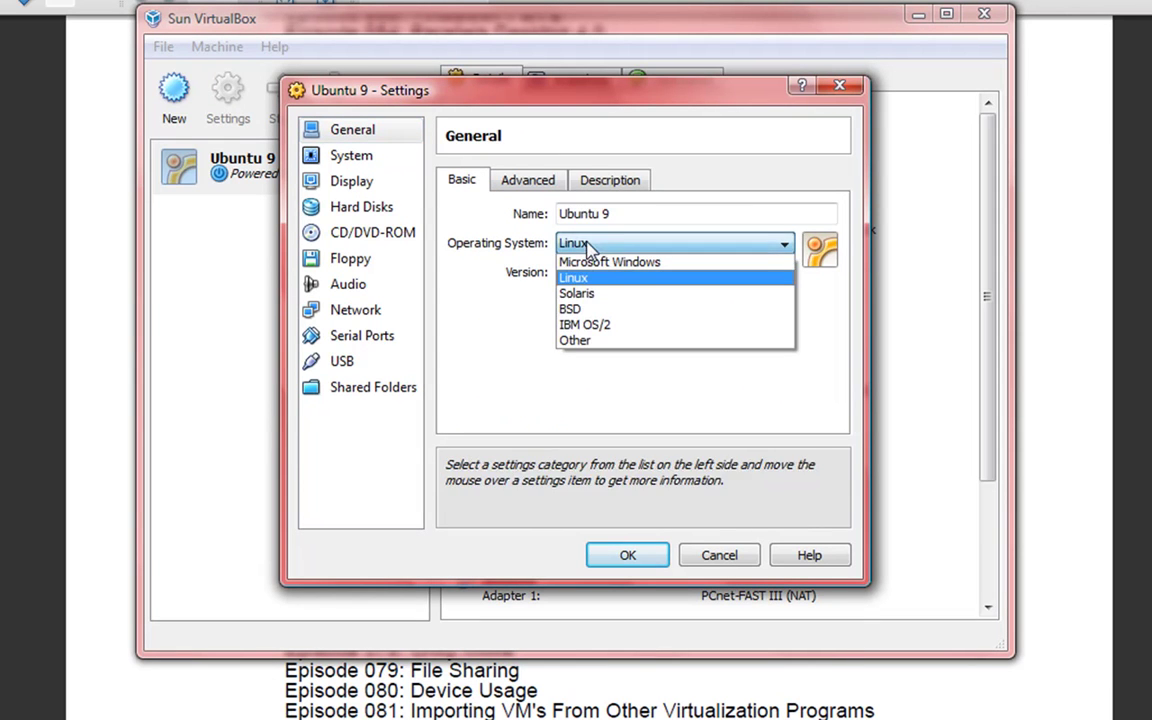
pyautogui.click(525, 185)
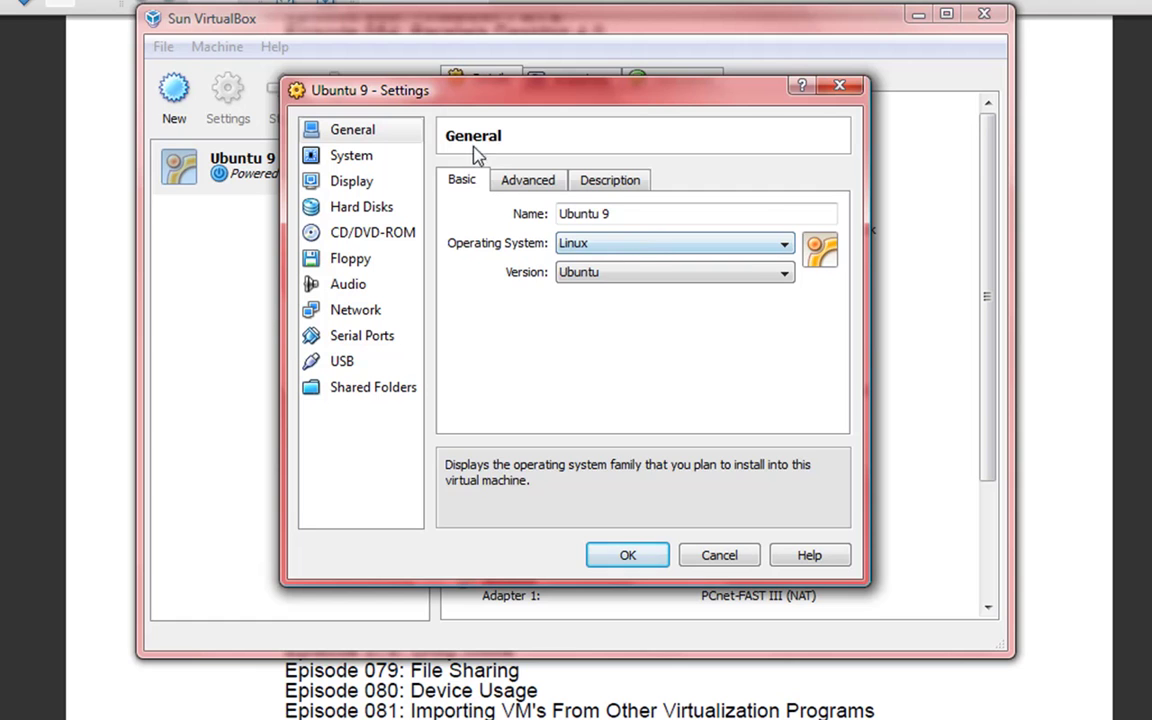
# - Keep the shared clipboard bidirectional on the Advanced tab and view the empty Description
pyautogui.click(524, 183)
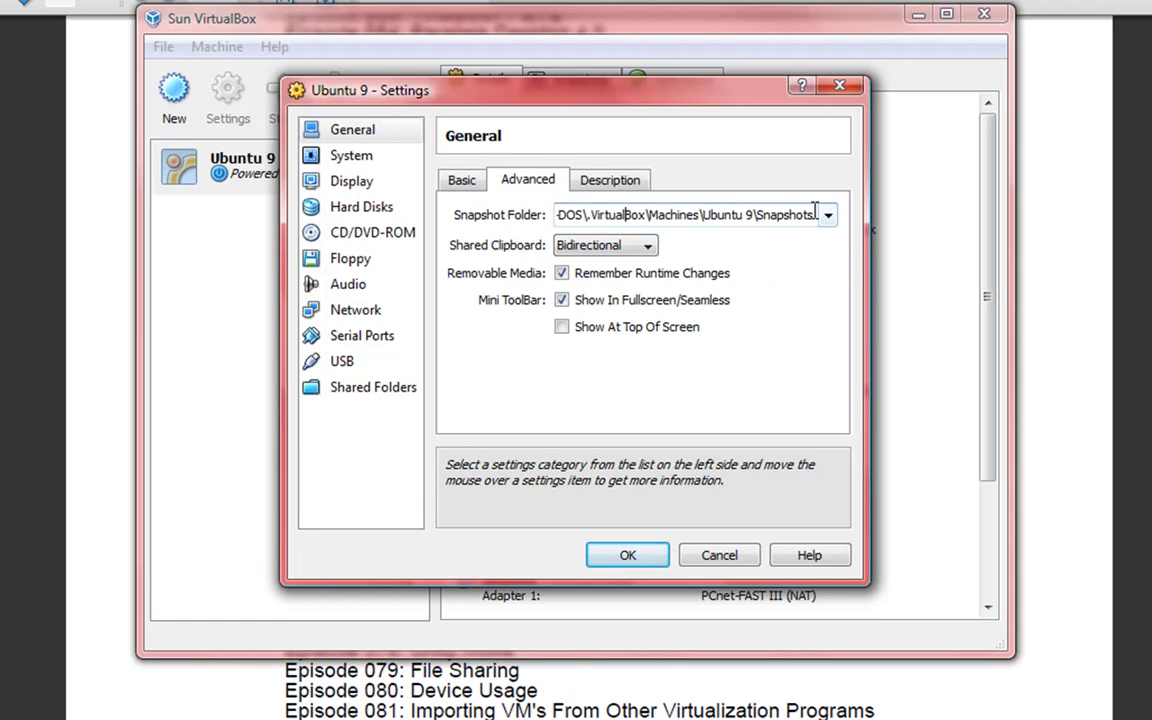
pyautogui.click(649, 247)
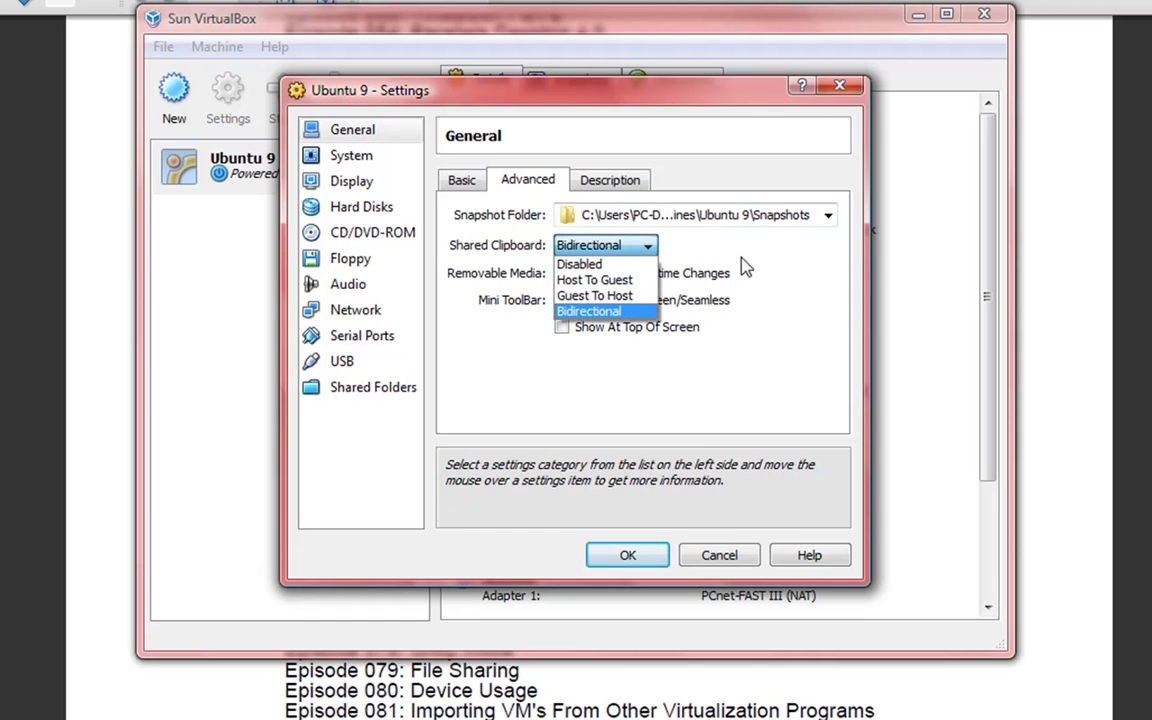
pyautogui.click(745, 267)
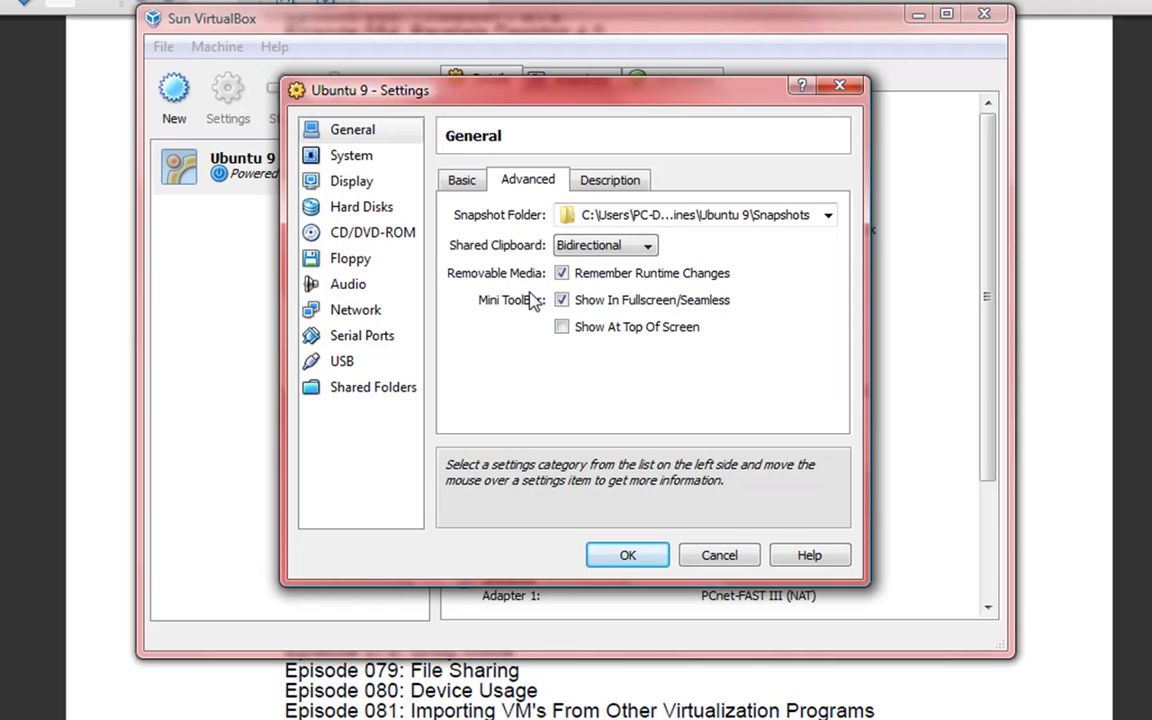
pyautogui.click(588, 180)
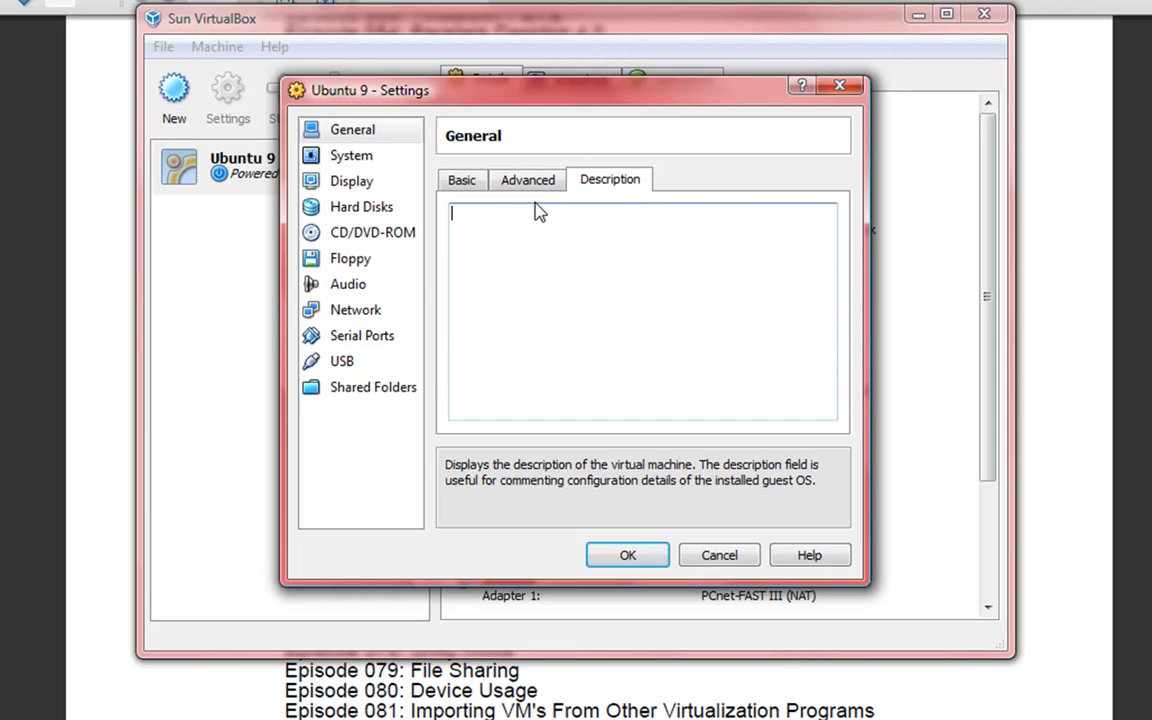
# - Change the System base memory from 500 MB to 1000 MB
pyautogui.click(345, 160)
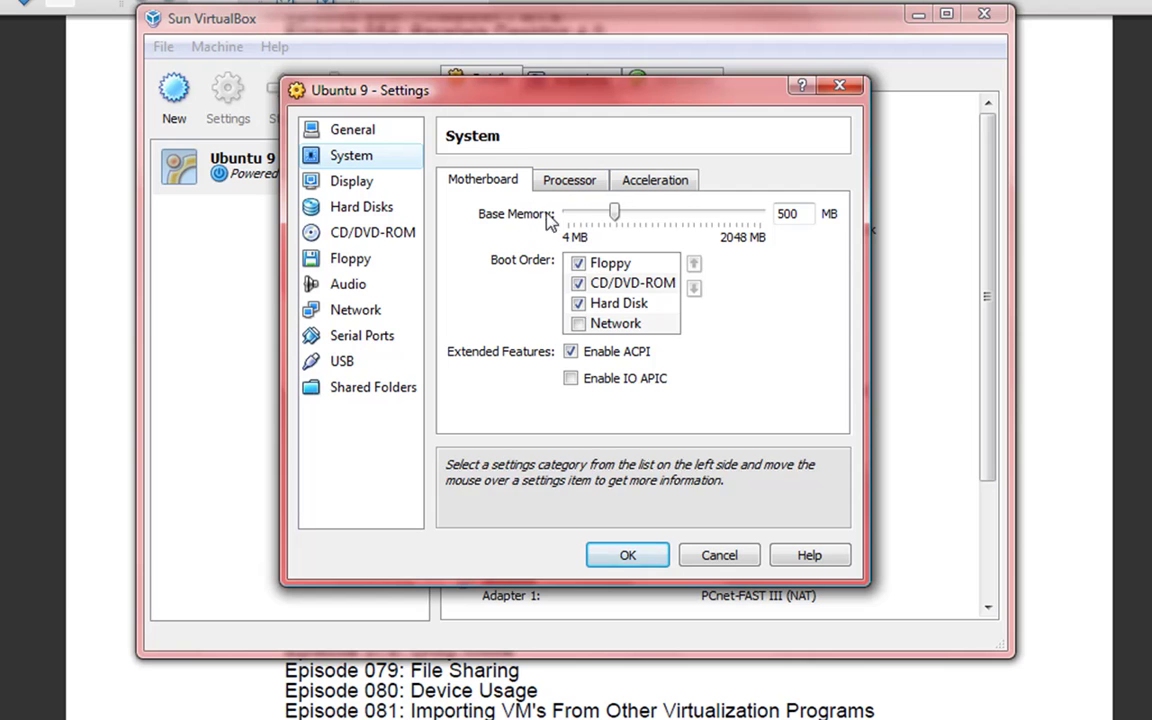
pyautogui.doubleClick(783, 213)
pyautogui.write('1000')
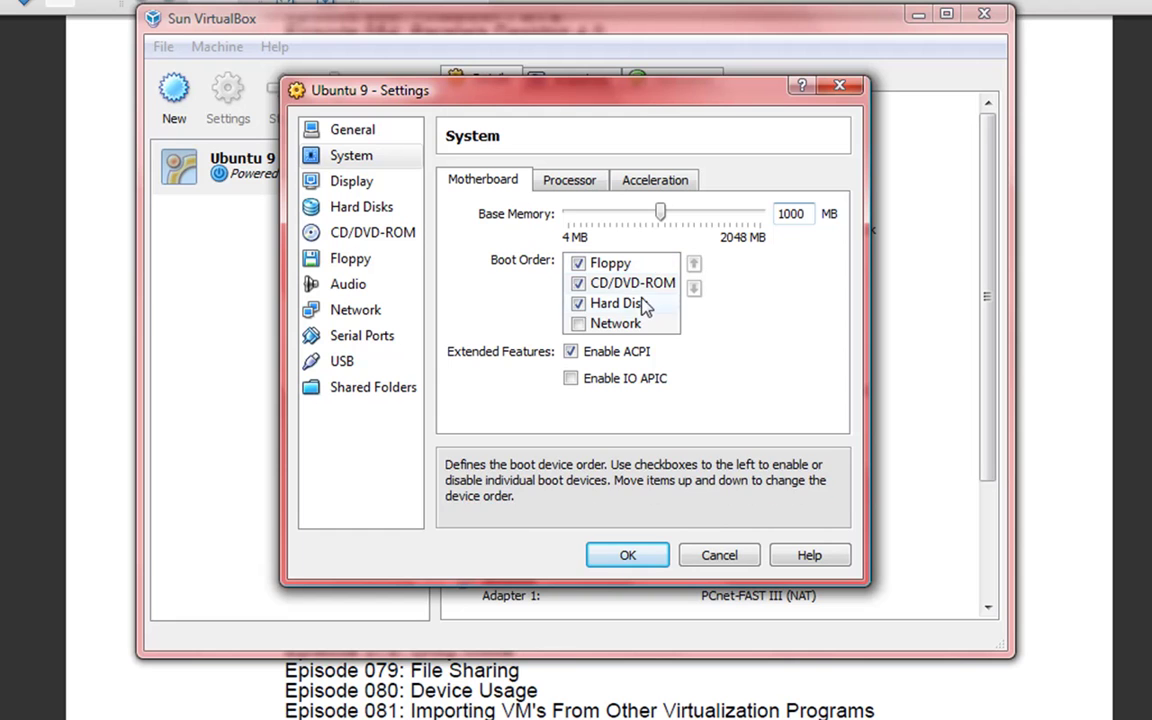
pyautogui.click(640, 286)
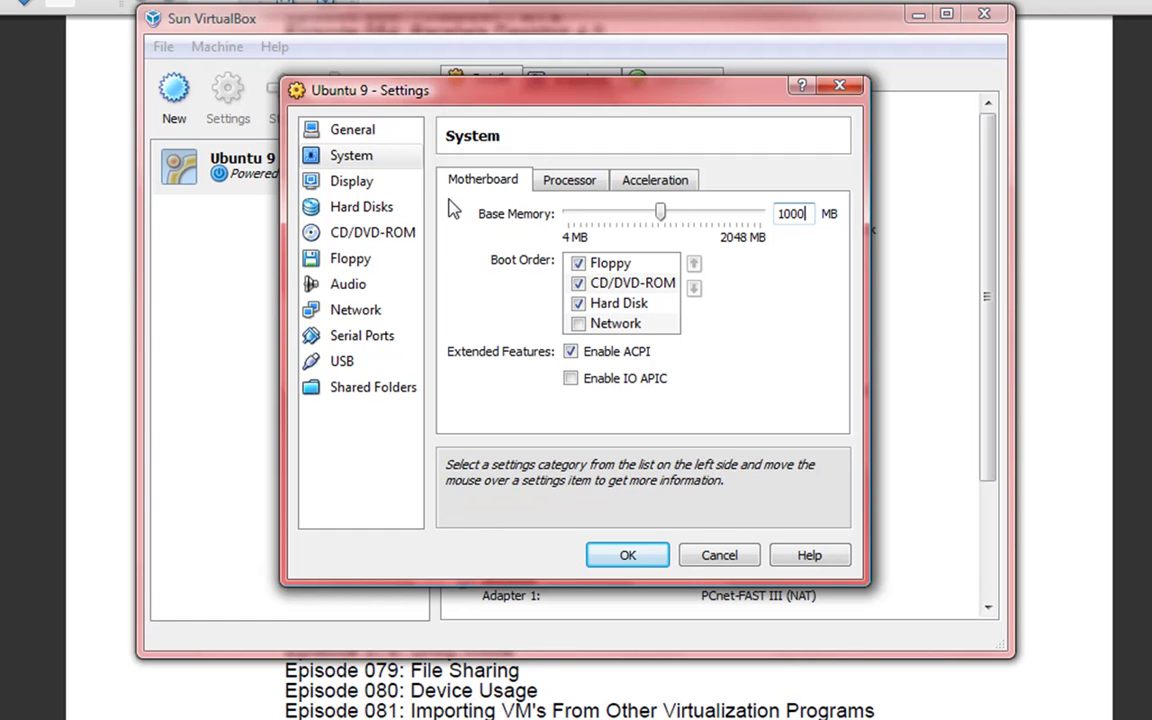
# - Review the Processor and Acceleration tabs, then move to the Display settings
pyautogui.click(565, 181)
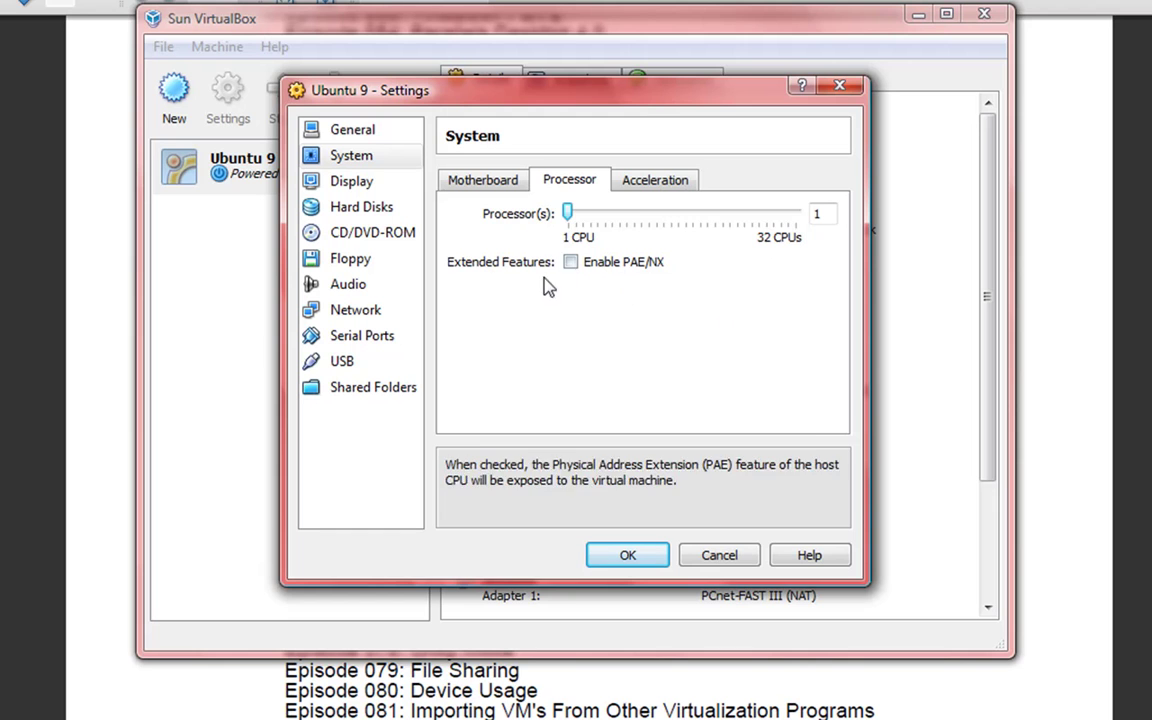
pyautogui.click(655, 181)
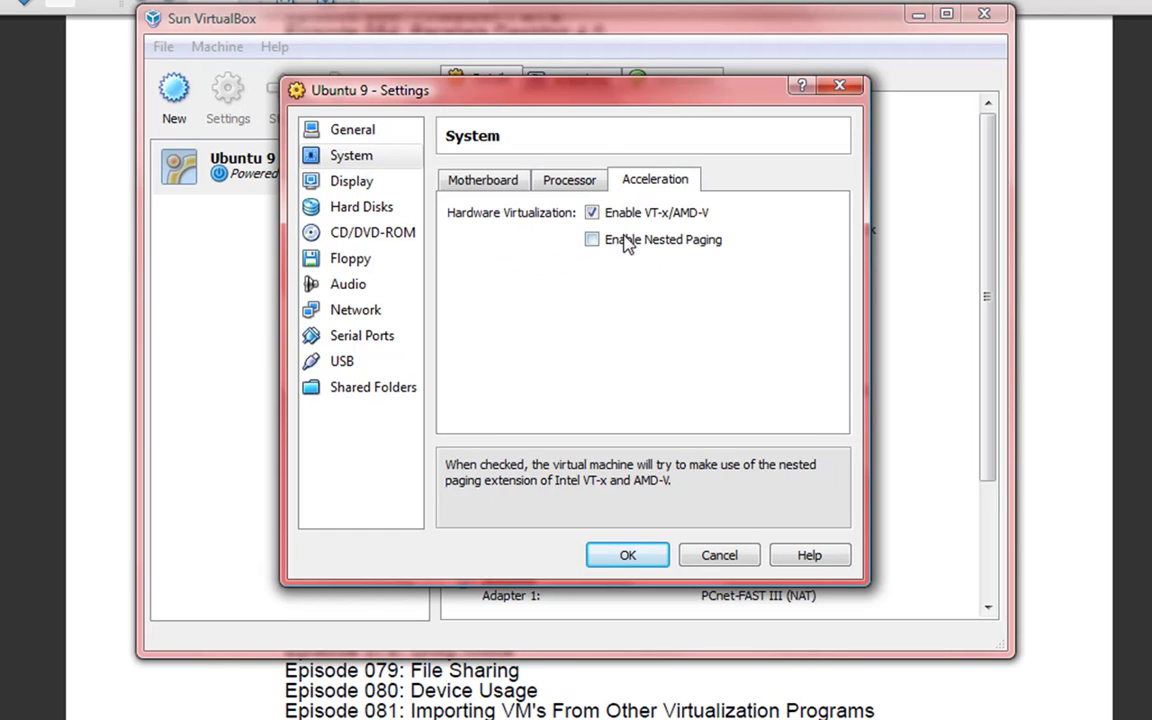
pyautogui.click(377, 188)
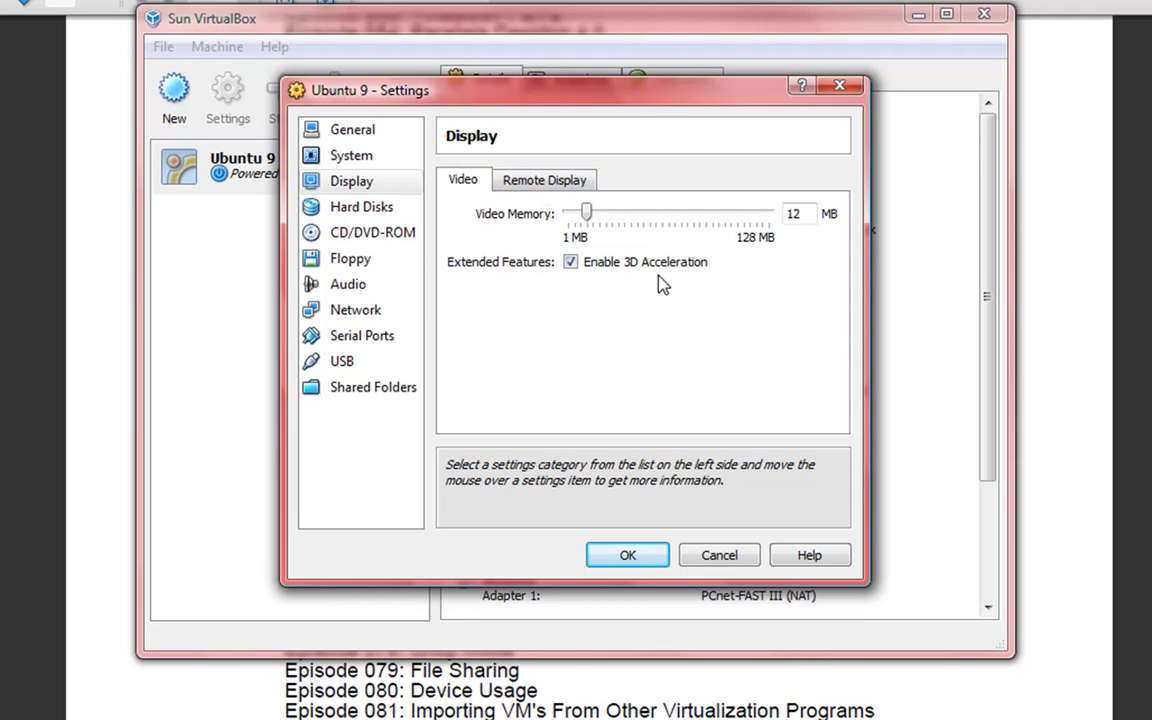
# - Review the Remote Display tab and keep Ubuntu 9.vdi as the attached hard disk
pyautogui.click(522, 188)
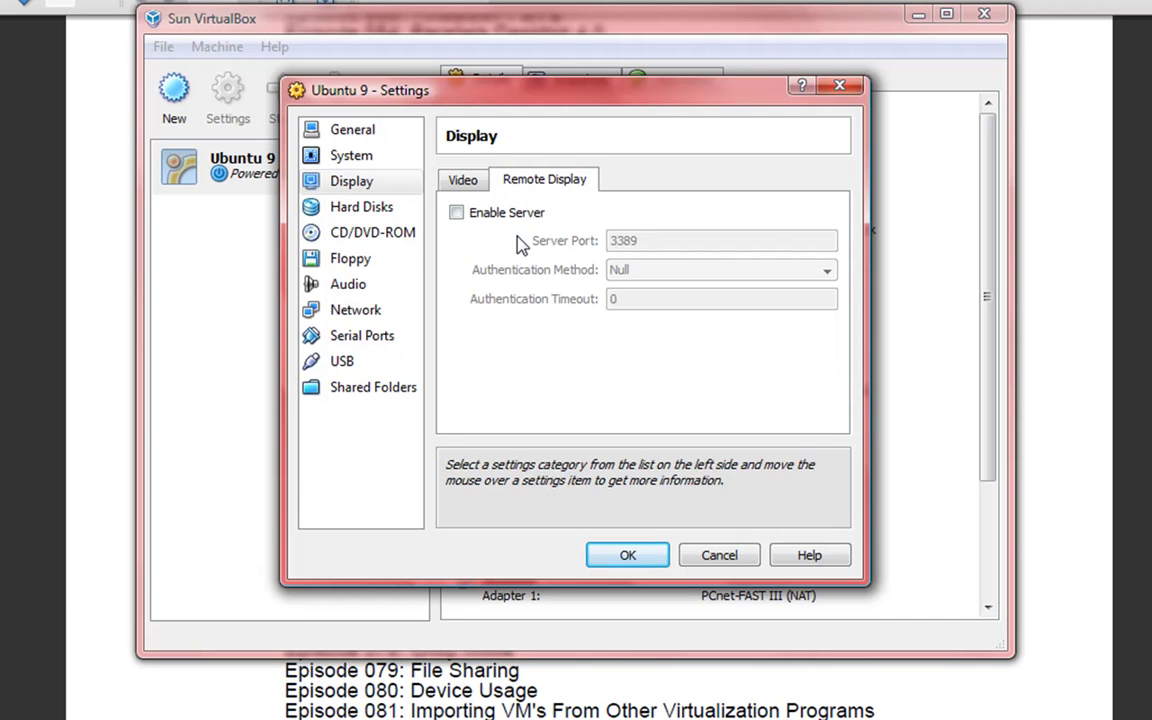
pyautogui.click(360, 210)
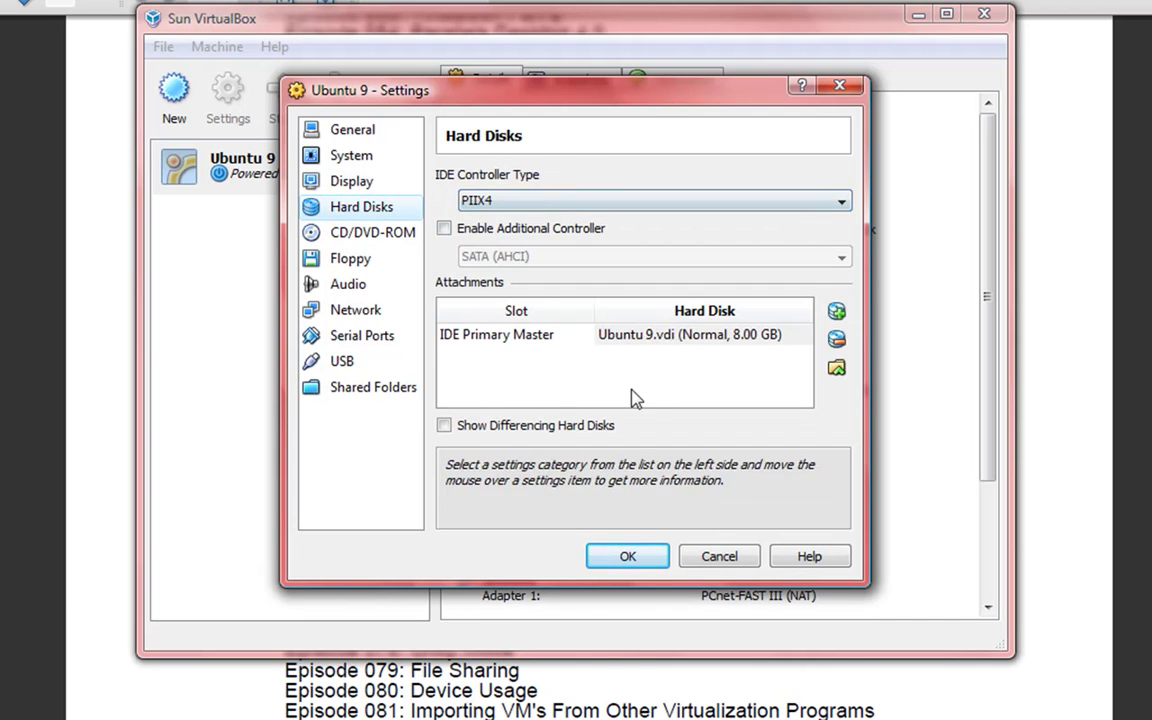
pyautogui.click(645, 337)
pyautogui.click(645, 340)
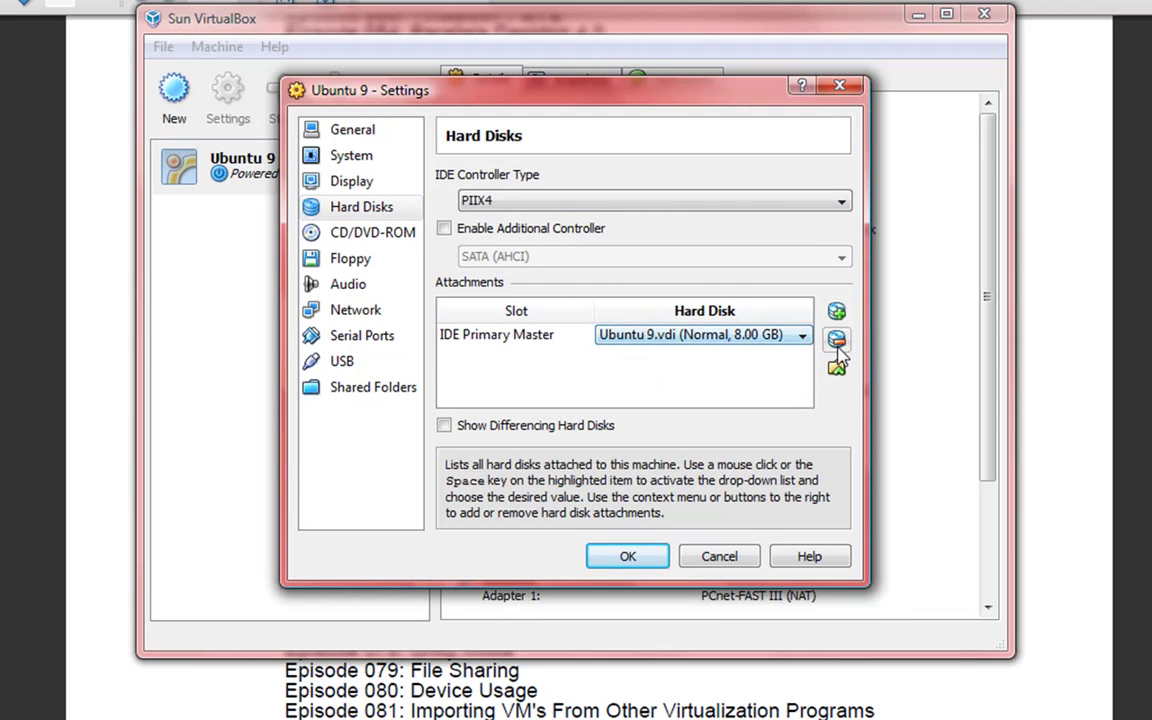
pyautogui.click(663, 337)
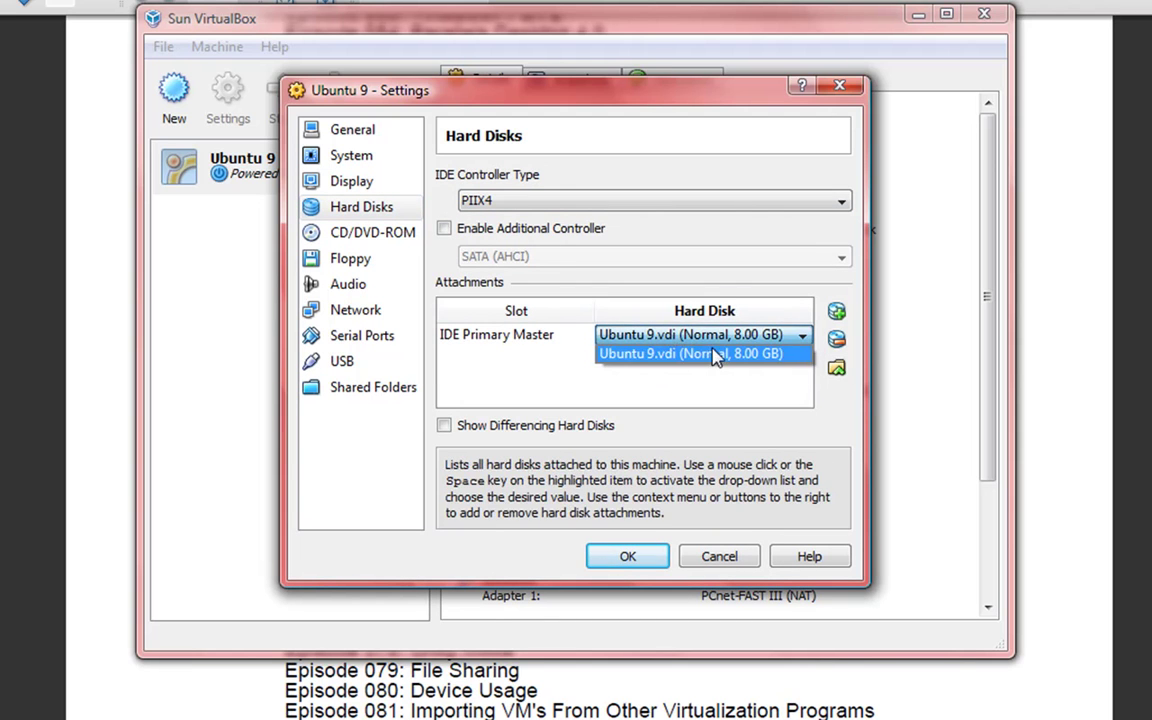
pyautogui.click(497, 343)
pyautogui.click(497, 343)
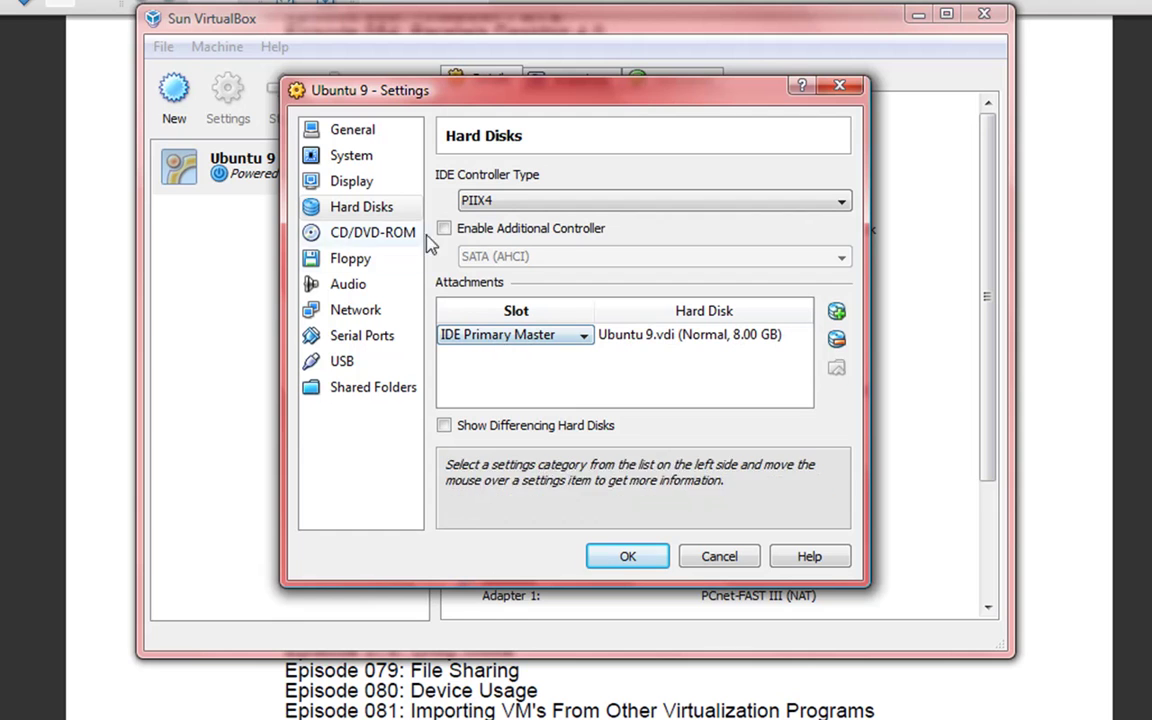
# - Keep the PIIX4 IDE controller and leave the SATA (AHCI) additional controller disabled
pyautogui.click(515, 203)
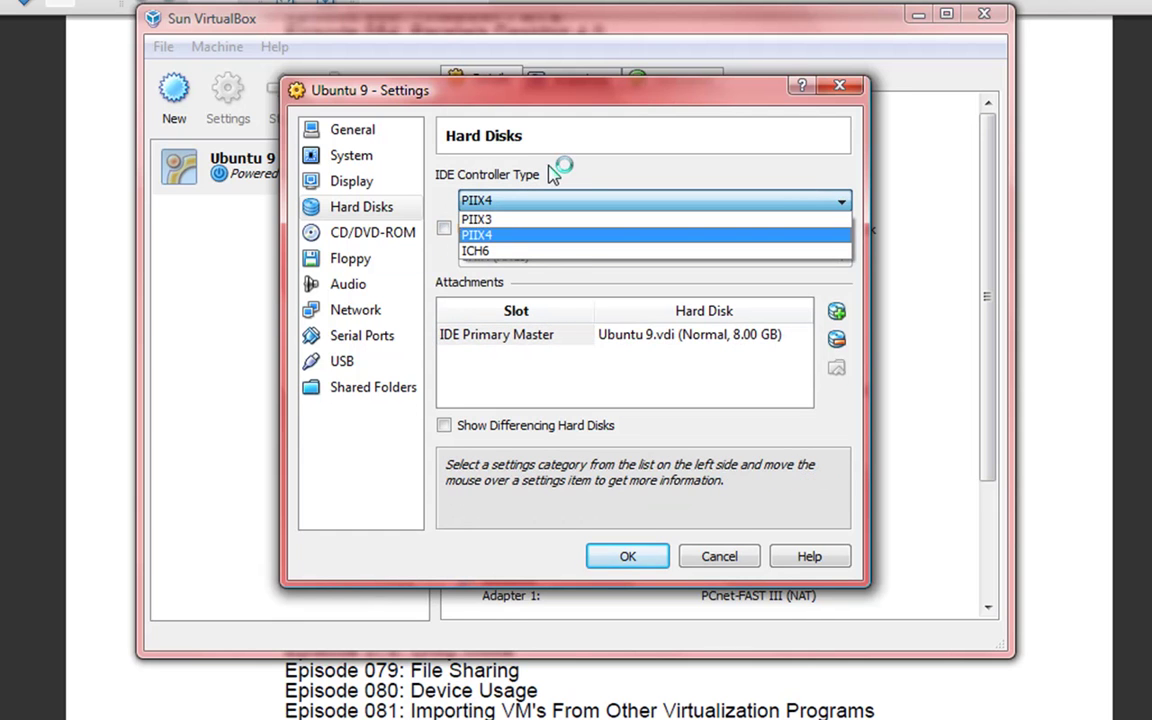
pyautogui.click(555, 175)
pyautogui.click(483, 230)
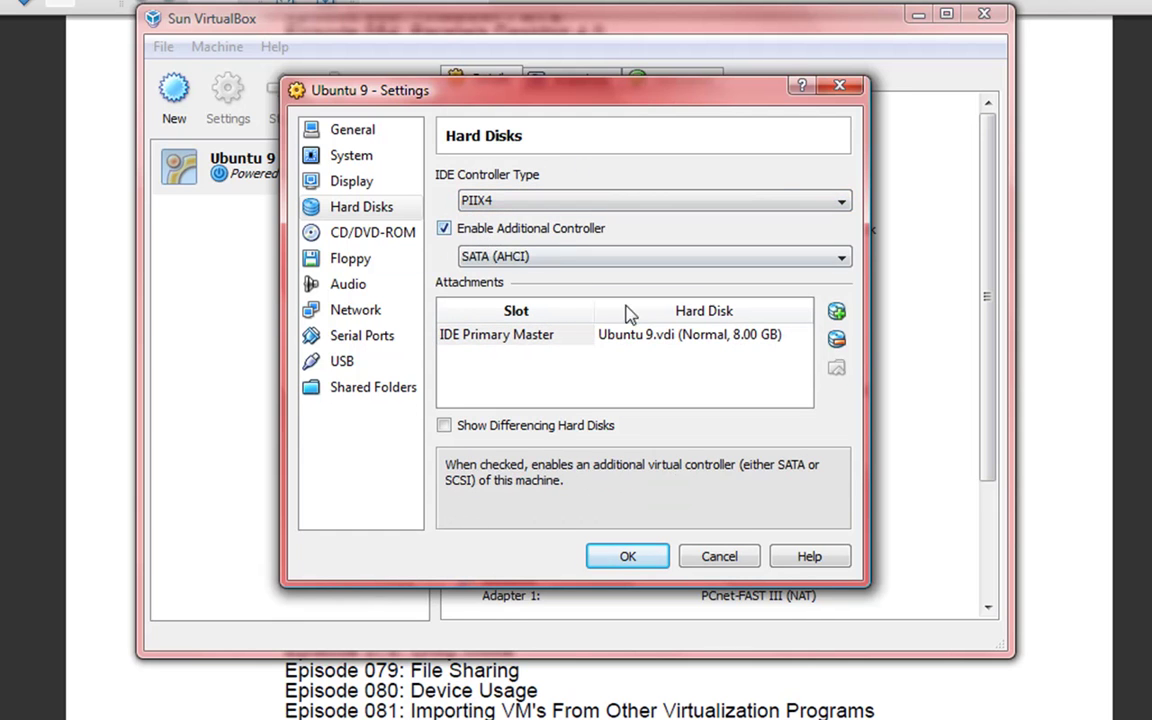
pyautogui.click(553, 256)
pyautogui.click(589, 265)
pyautogui.click(476, 230)
pyautogui.click(355, 232)
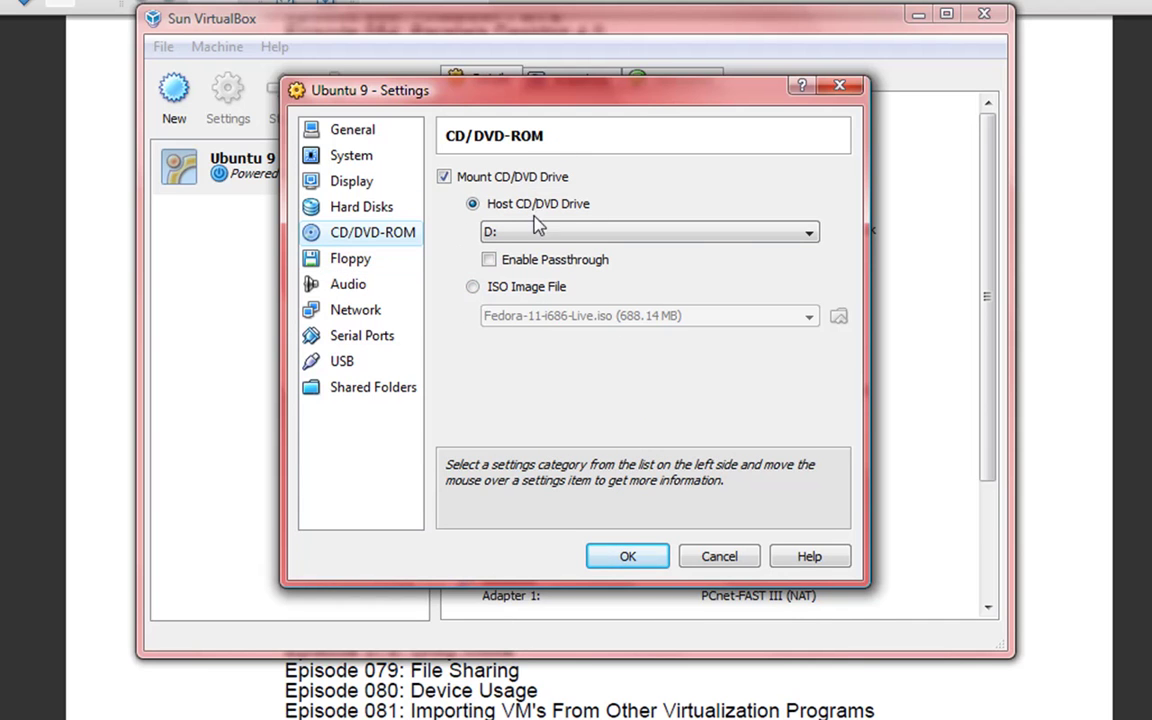
# - Check Floppy, then keep Windows DirectSound driver and ICH AC97 controller for Audio
pyautogui.click(350, 262)
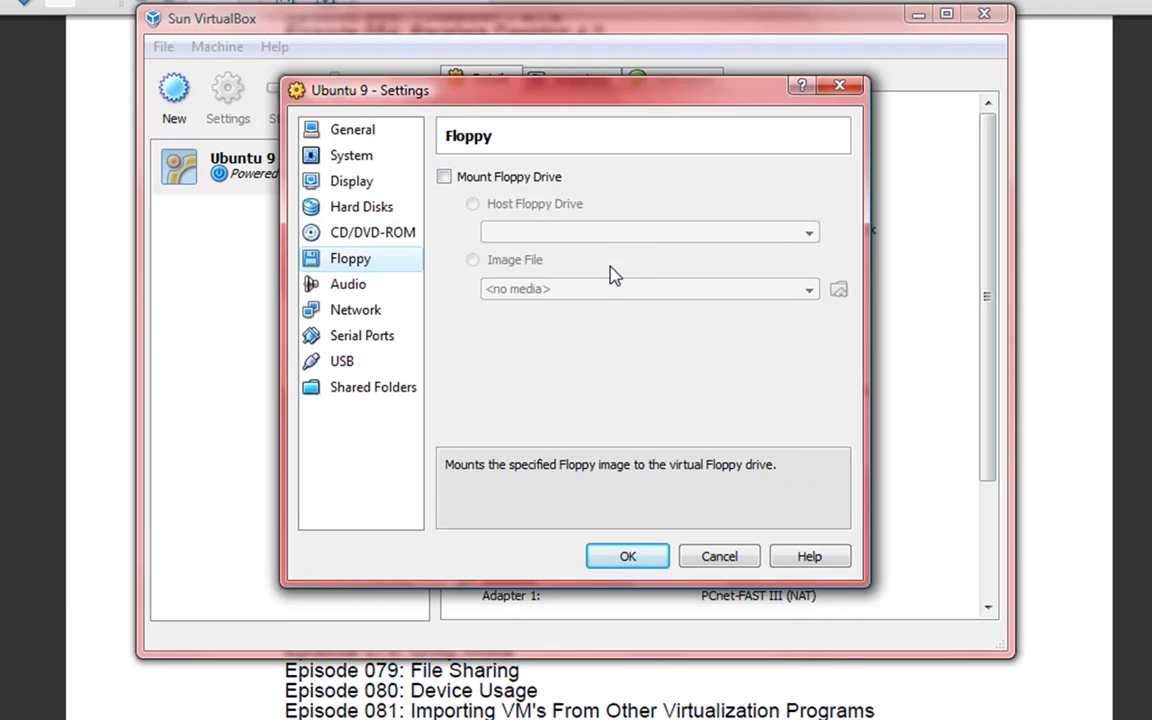
pyautogui.click(347, 284)
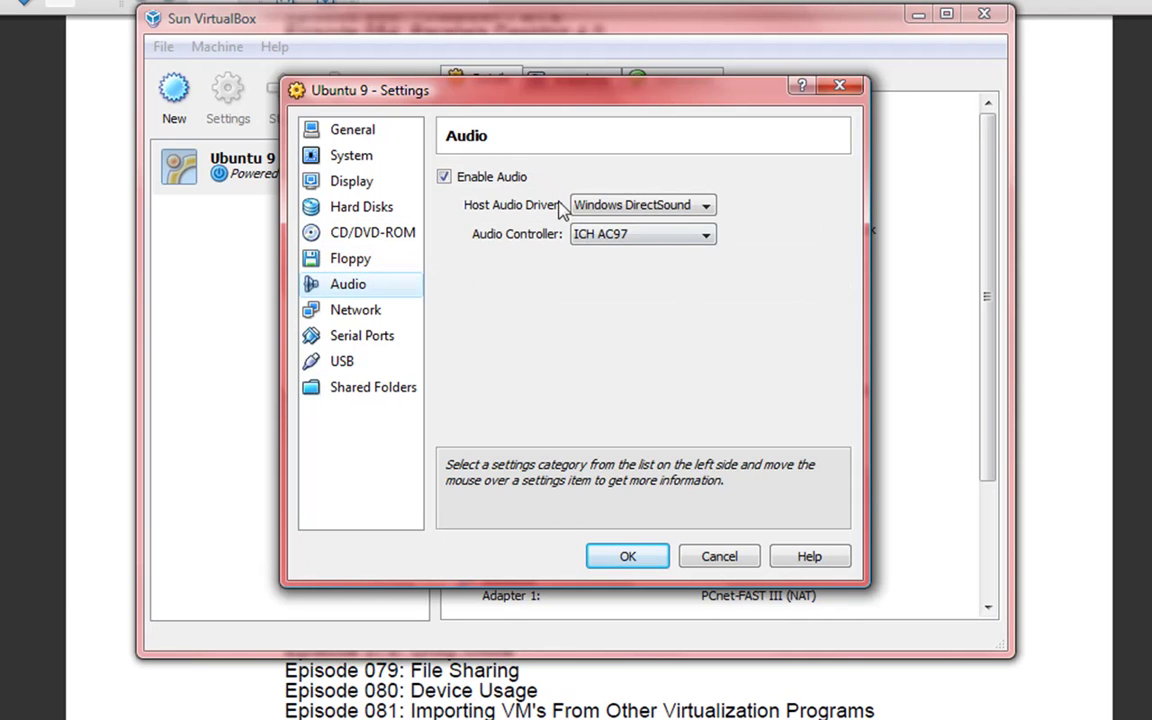
pyautogui.click(614, 205)
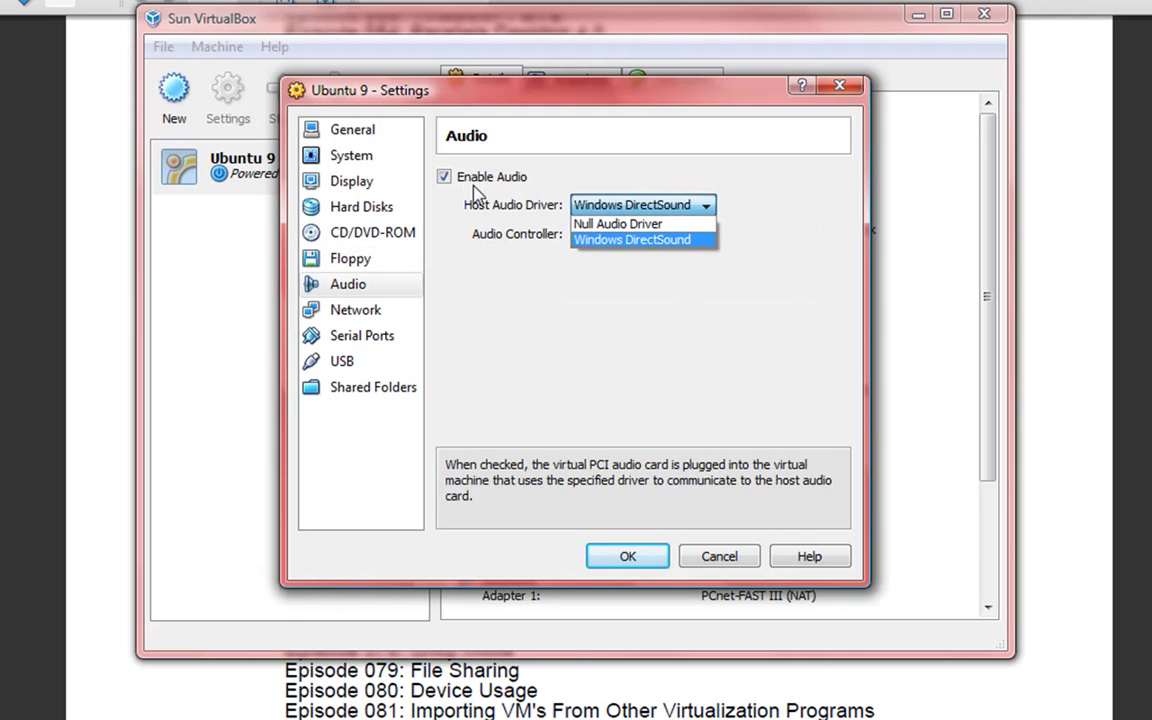
pyautogui.click(540, 152)
pyautogui.click(645, 232)
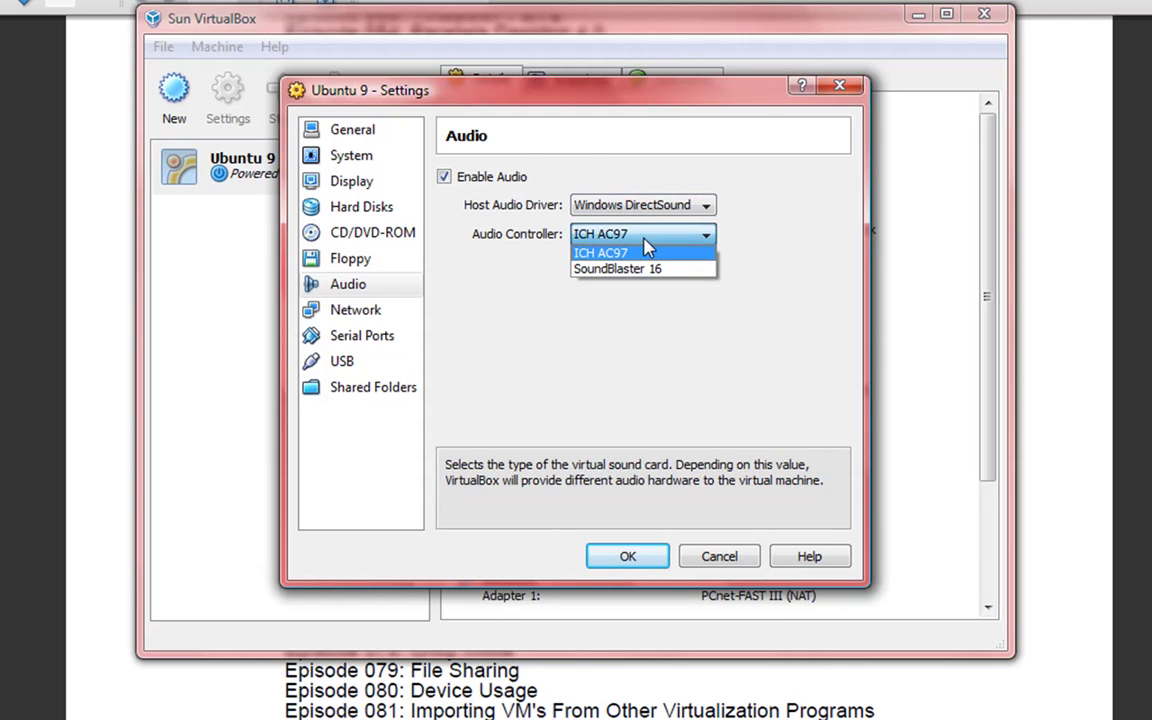
pyautogui.click(644, 190)
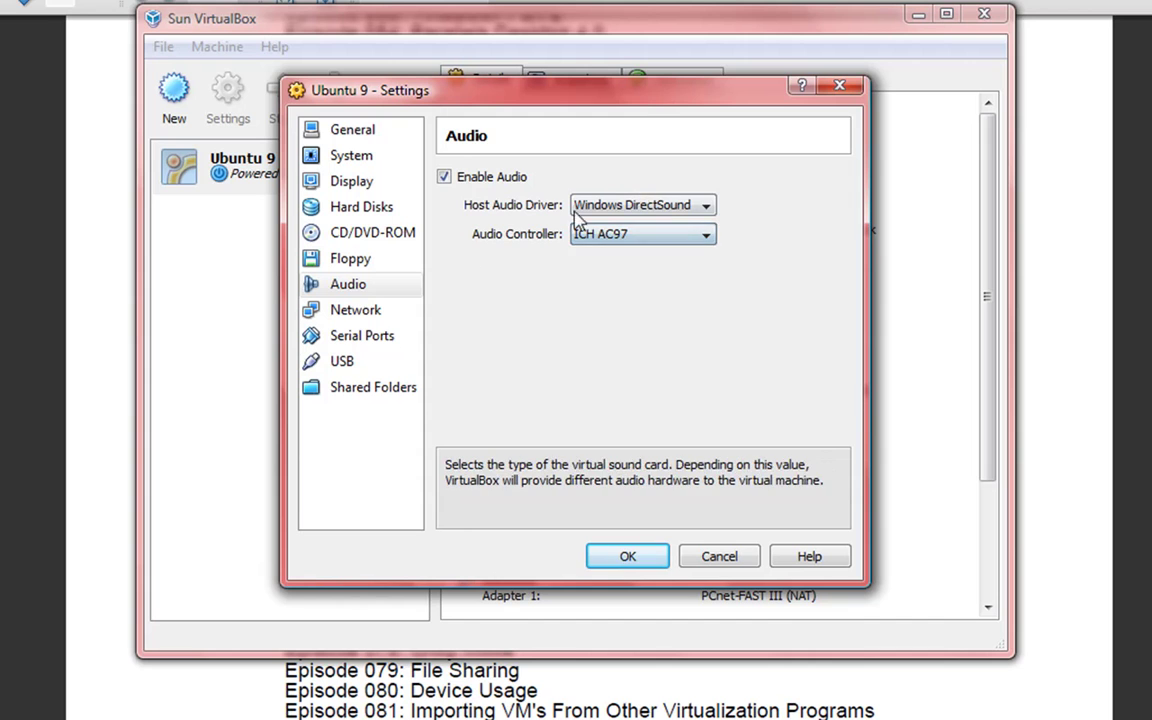
pyautogui.click(355, 312)
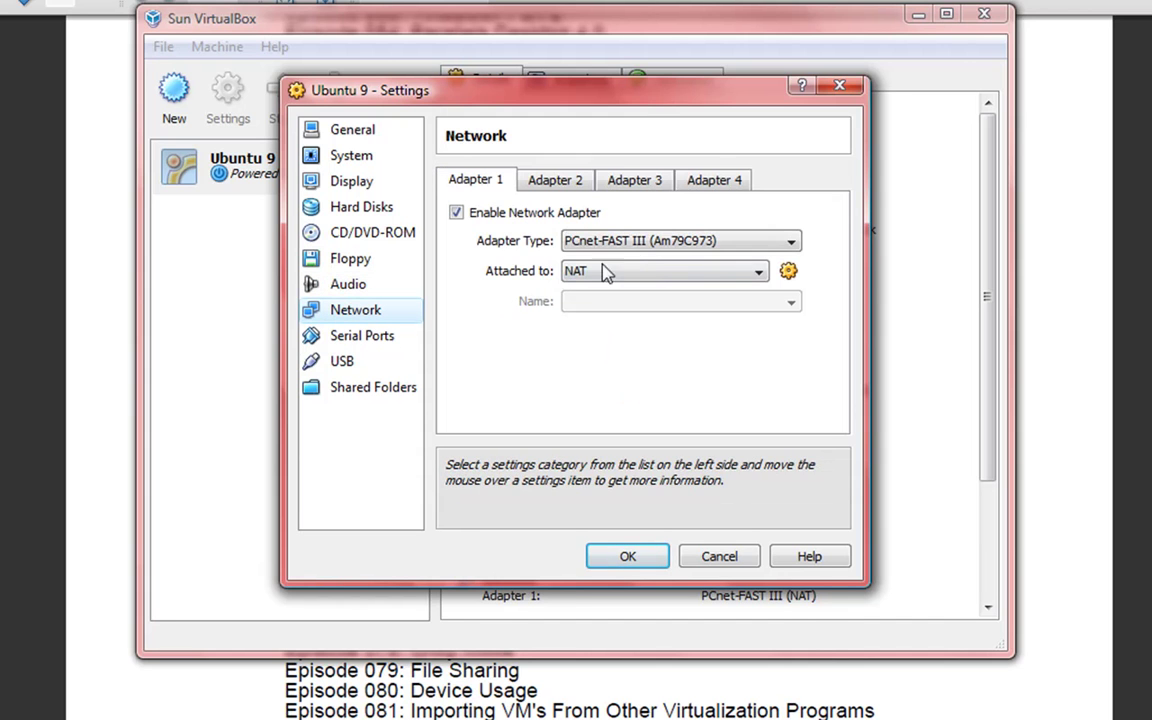
# - Review network Adapters 1–4 and serial Ports 1–2 without changes
pyautogui.click(578, 182)
pyautogui.click(638, 182)
pyautogui.click(700, 180)
pyautogui.click(503, 188)
pyautogui.click(366, 335)
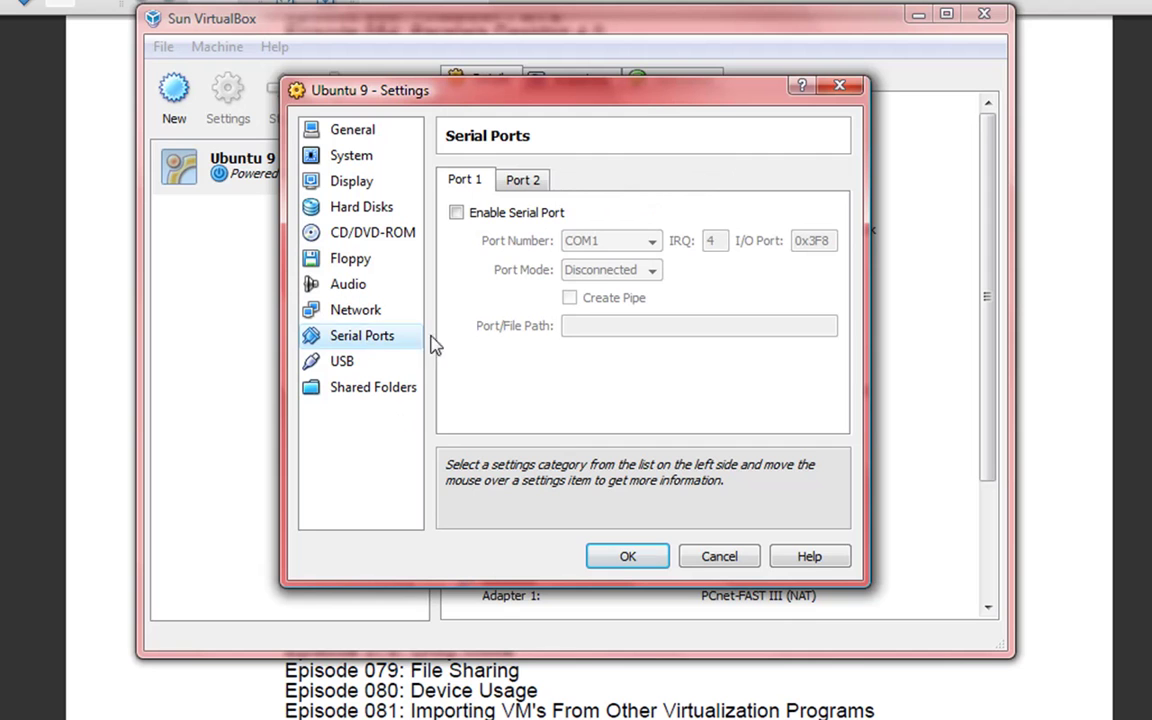
pyautogui.click(523, 180)
pyautogui.click(487, 182)
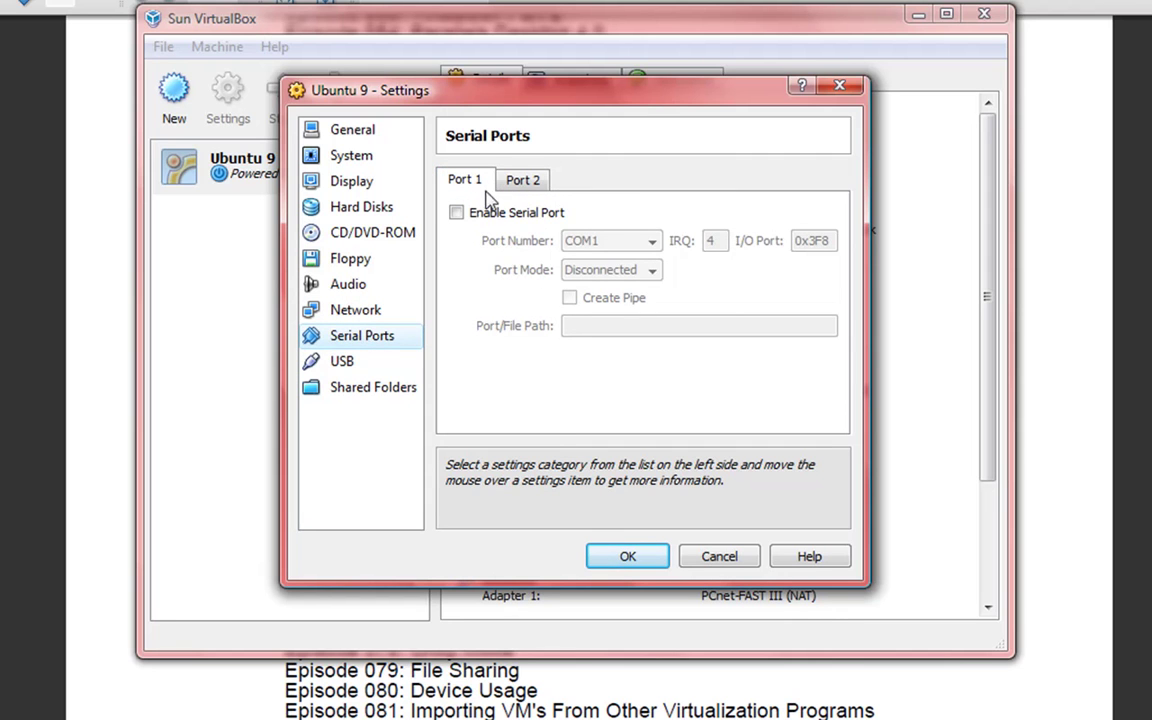
# - View USB and Shared Folders, cancel an Add Share, and cancel the Settings dialog
pyautogui.click(386, 364)
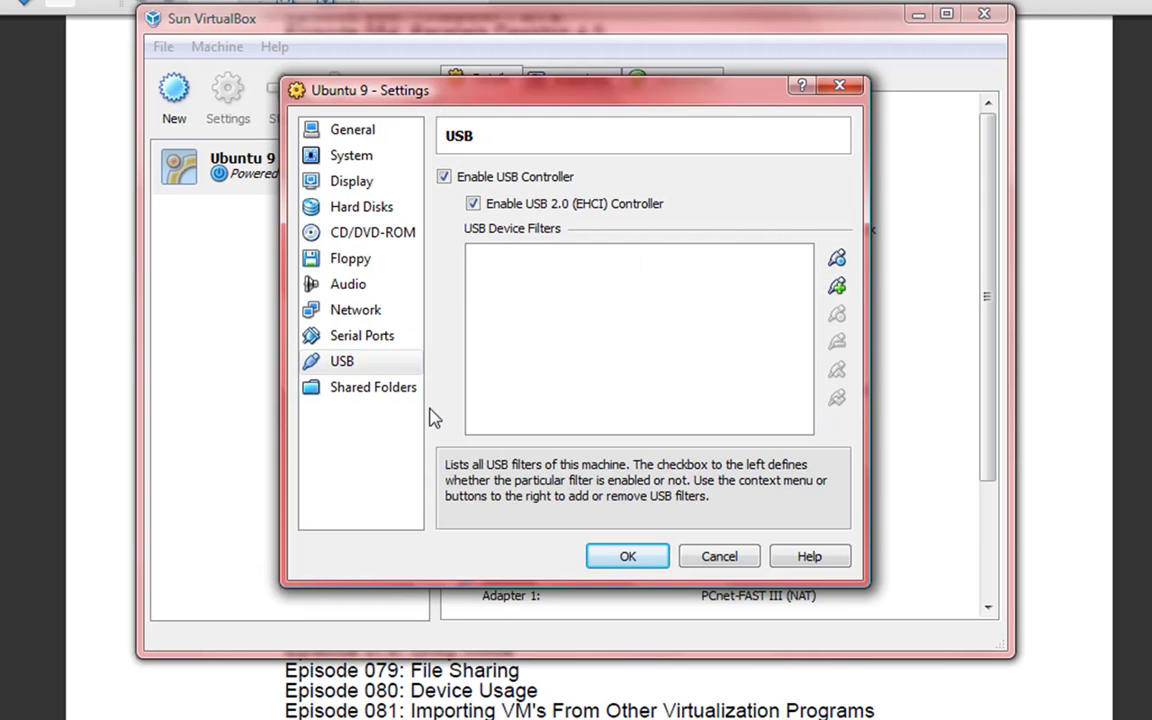
pyautogui.click(358, 388)
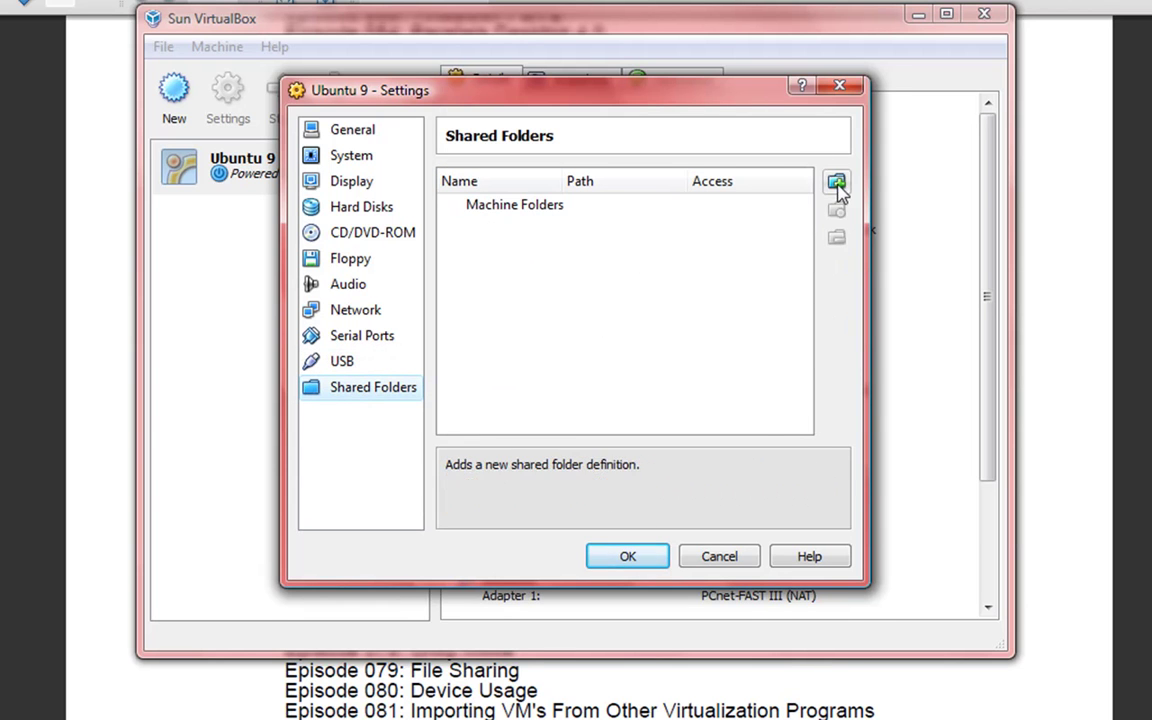
pyautogui.click(832, 188)
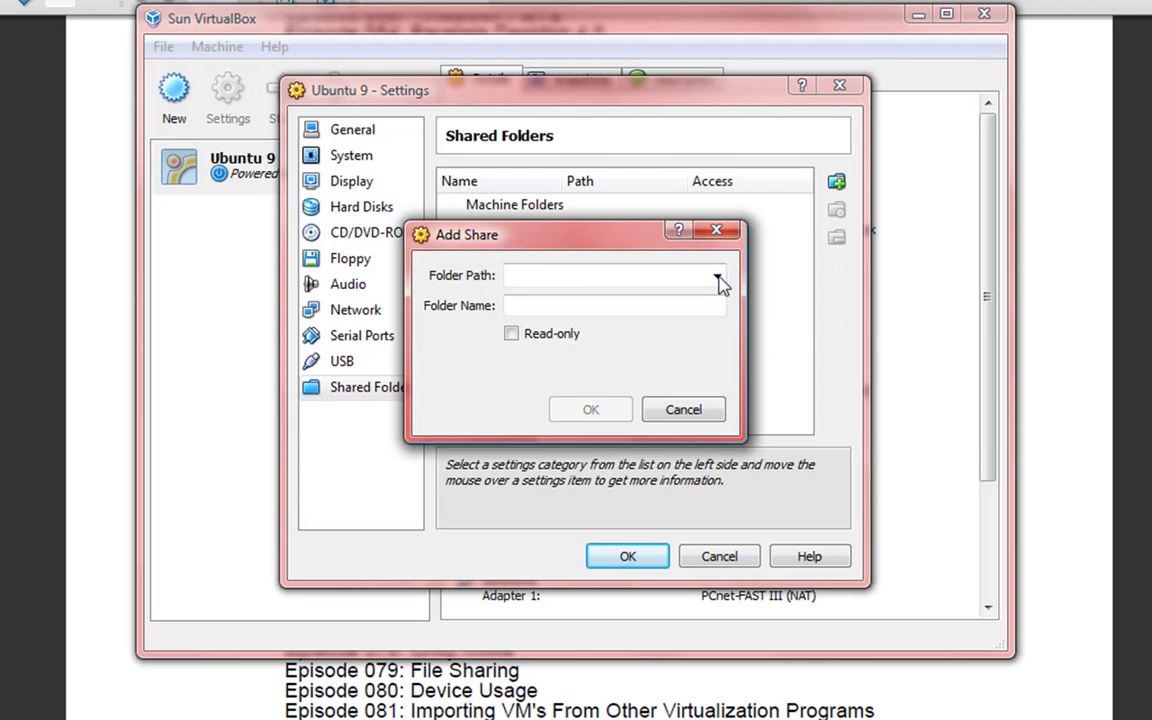
pyautogui.click(718, 278)
pyautogui.click(605, 362)
pyautogui.click(676, 409)
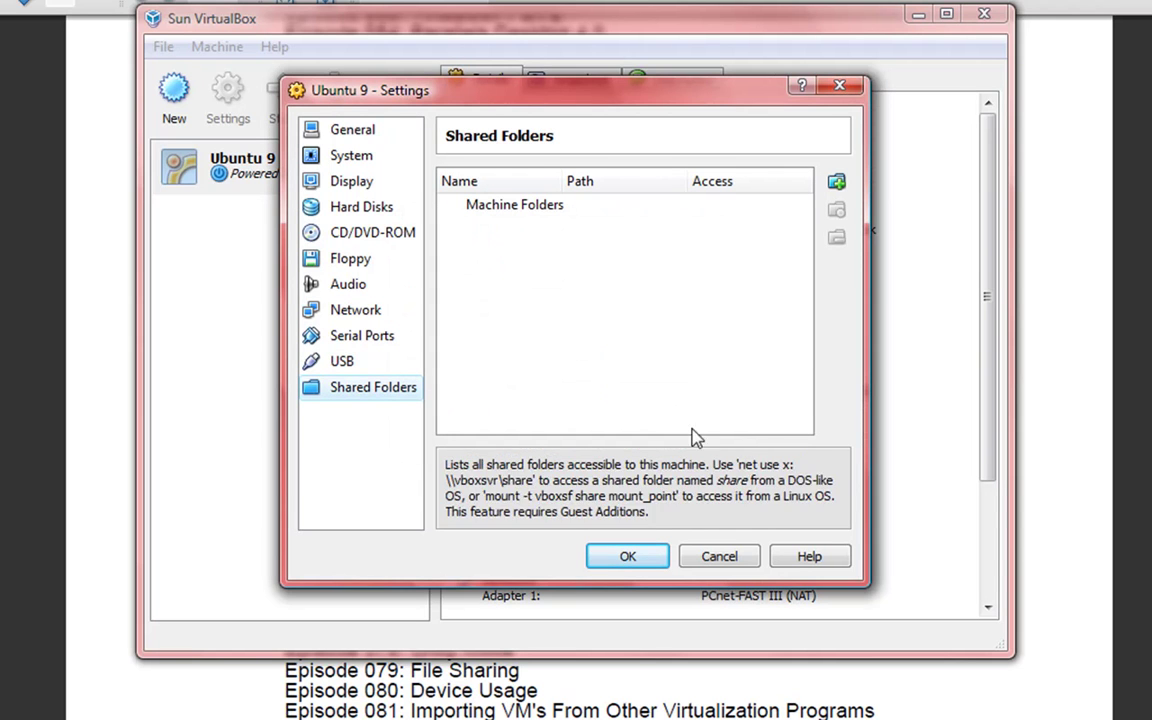
pyautogui.click(719, 557)
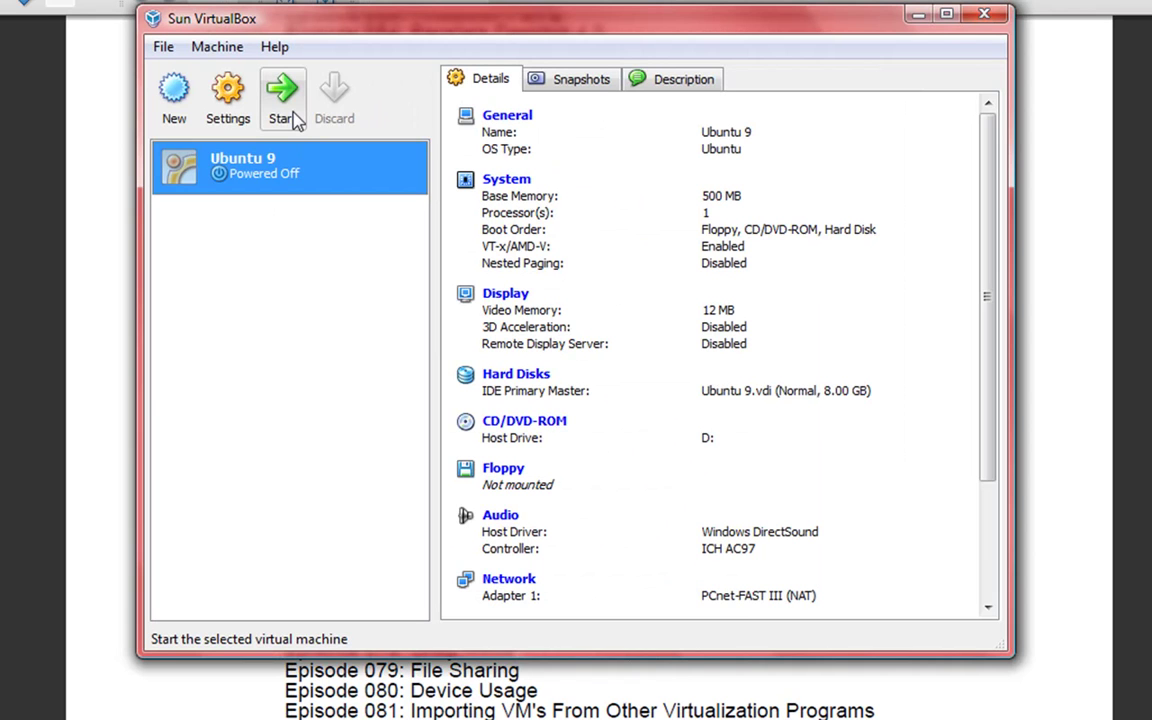
# - Start the Ubuntu 9 VM from the VirtualBox toolbar
pyautogui.click(294, 117)
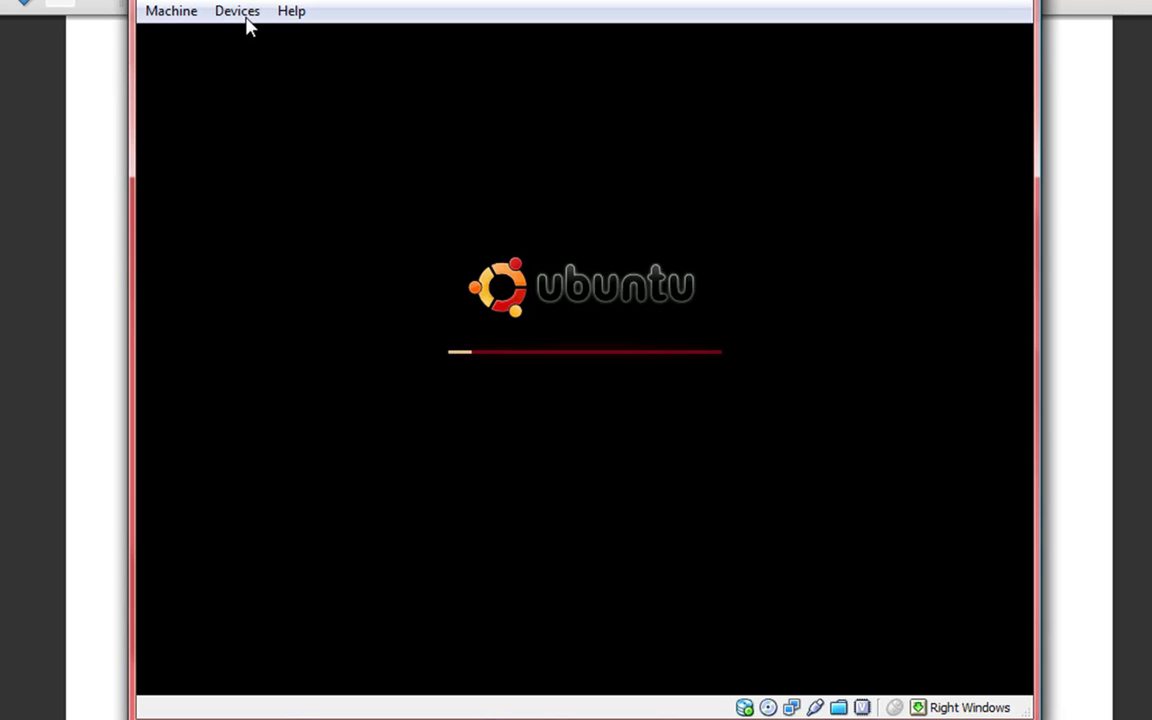
# - Check the Devices and Machine menus, then log in with the user's account name and password
pyautogui.click(224, 13)
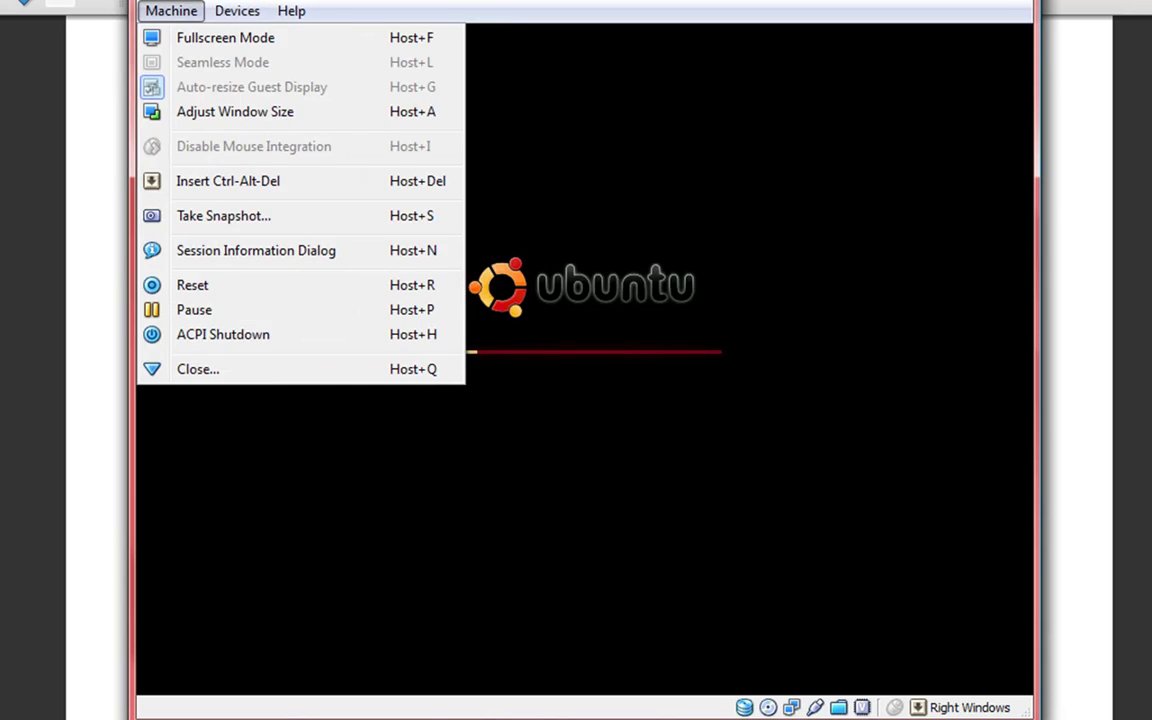
pyautogui.click(187, 3)
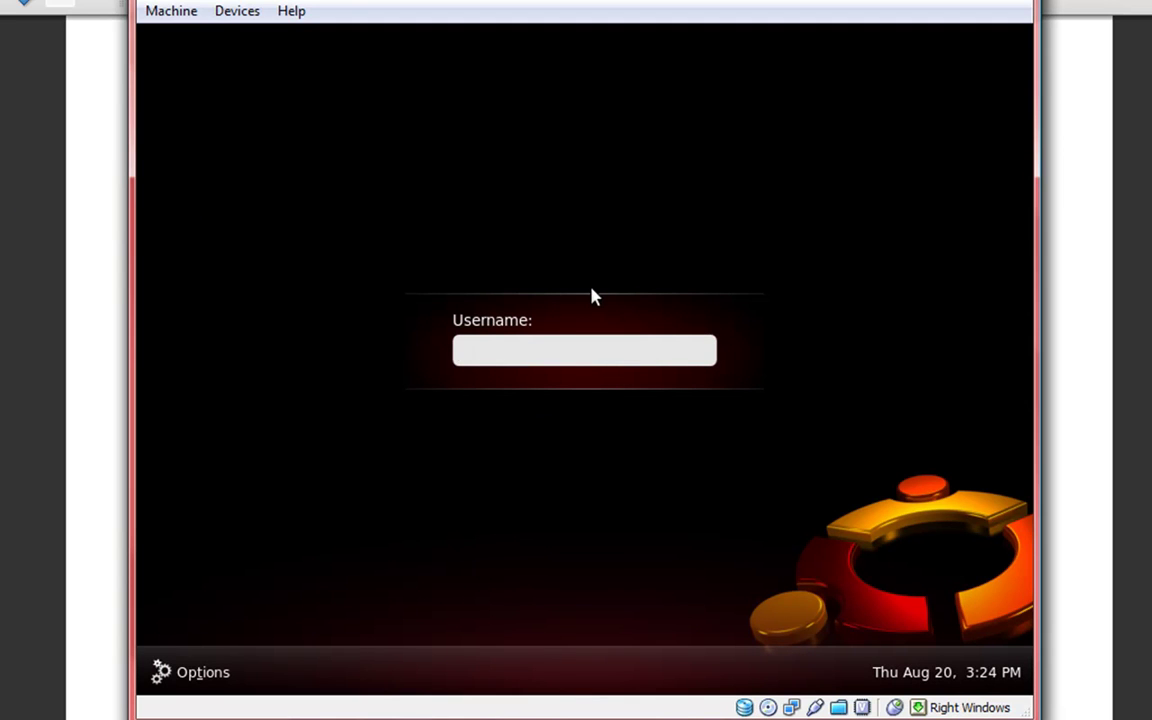
pyautogui.write('dorrellwilson')
pyautogui.press('Return')
pyautogui.write('p********')
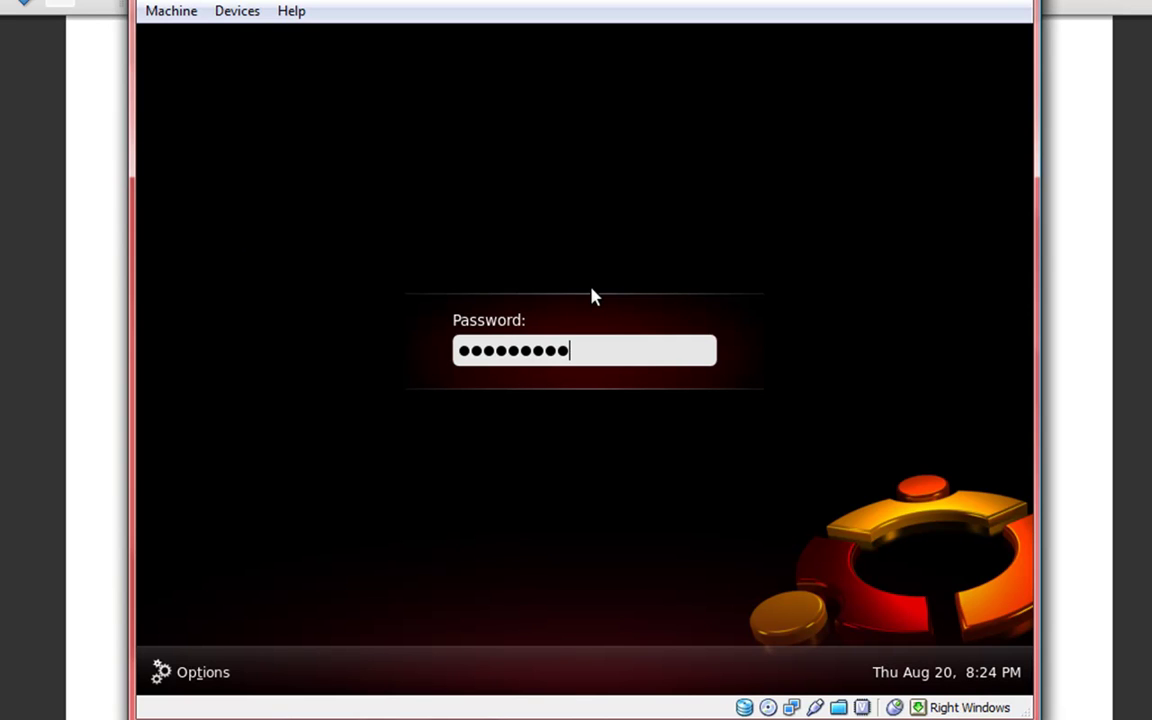
pyautogui.press('Return')
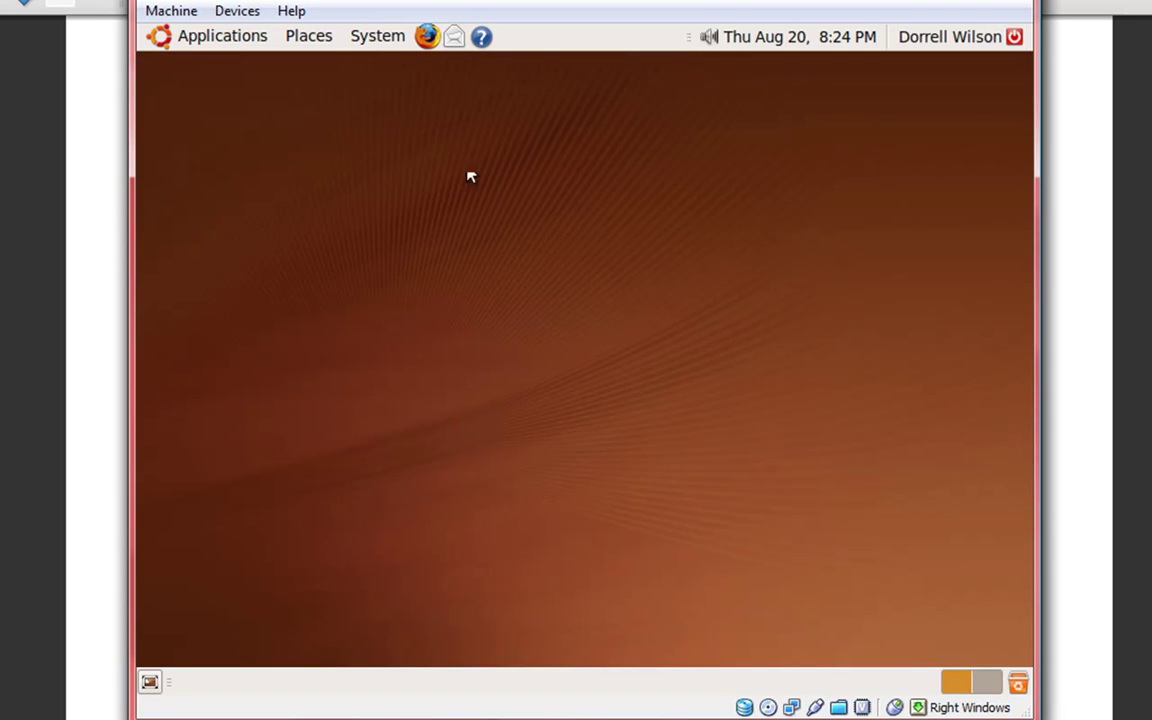
# - Add the Accessories Terminal launcher to the panel and desktop, then launch Terminal from the desktop
pyautogui.click(258, 35)
pyautogui.moveTo(270, 72)
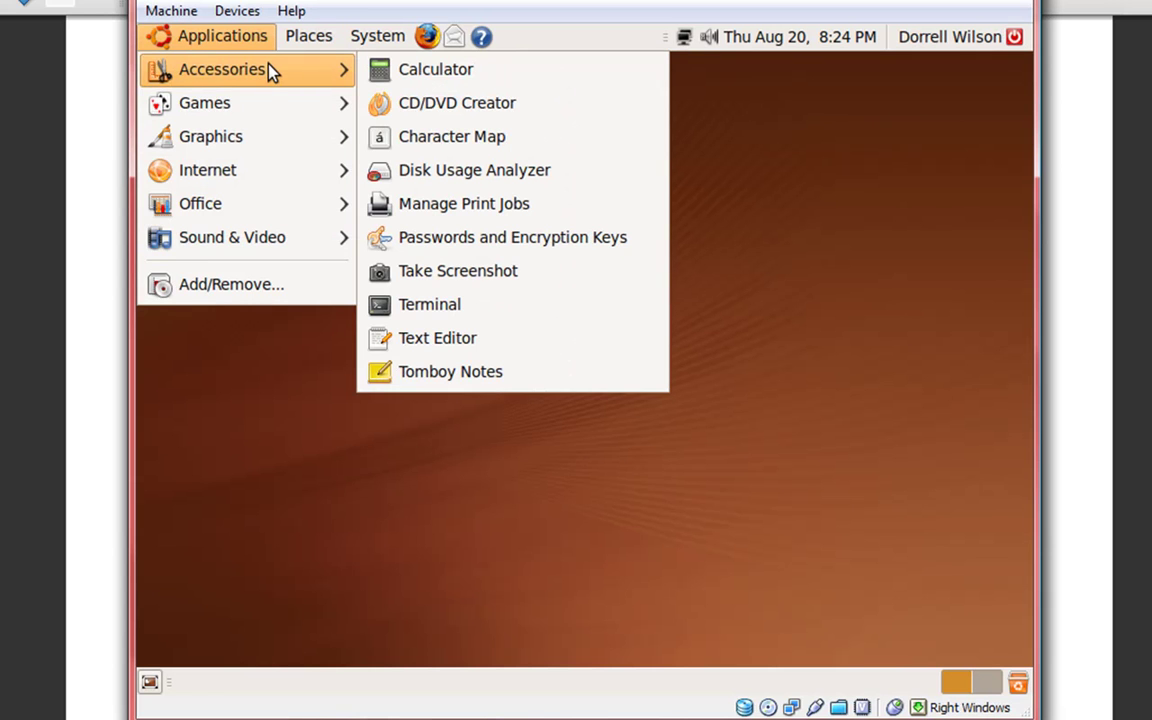
pyautogui.rightClick(471, 306)
pyautogui.click(491, 314)
pyautogui.rightClick(476, 308)
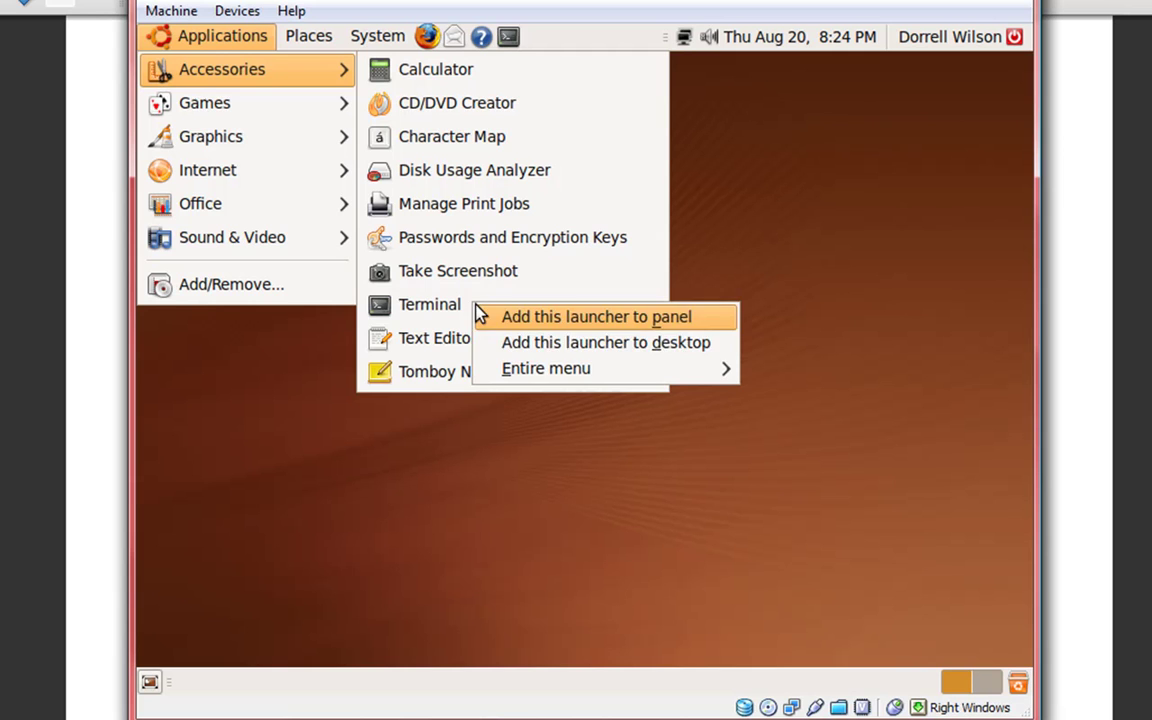
pyautogui.click(517, 341)
pyautogui.click(926, 303)
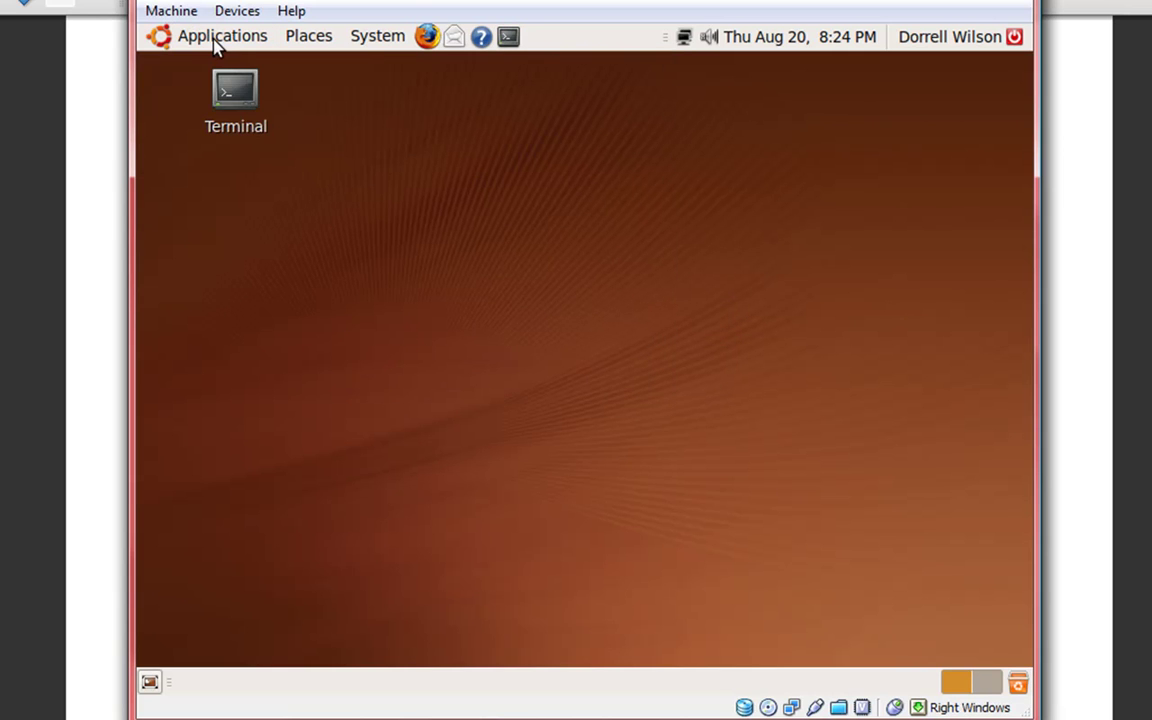
pyautogui.doubleClick(257, 95)
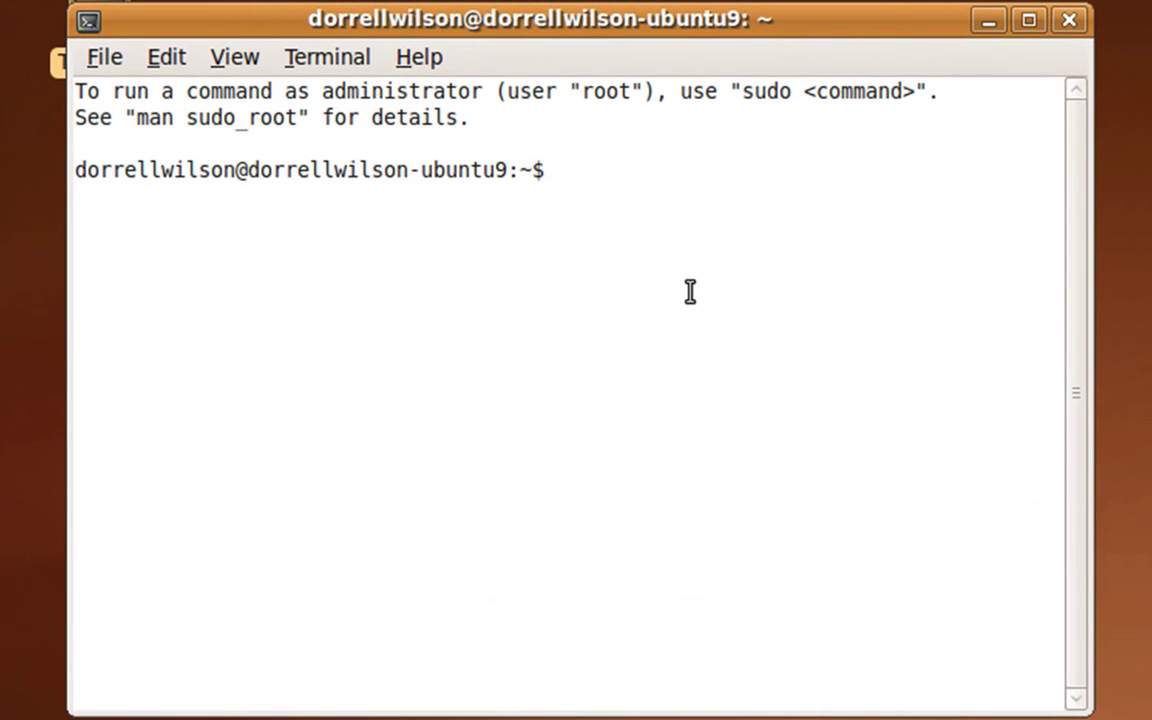
# - Try su and 'sudo - root' in the terminal to gain root access
pyautogui.write('su')
pyautogui.press('Return')
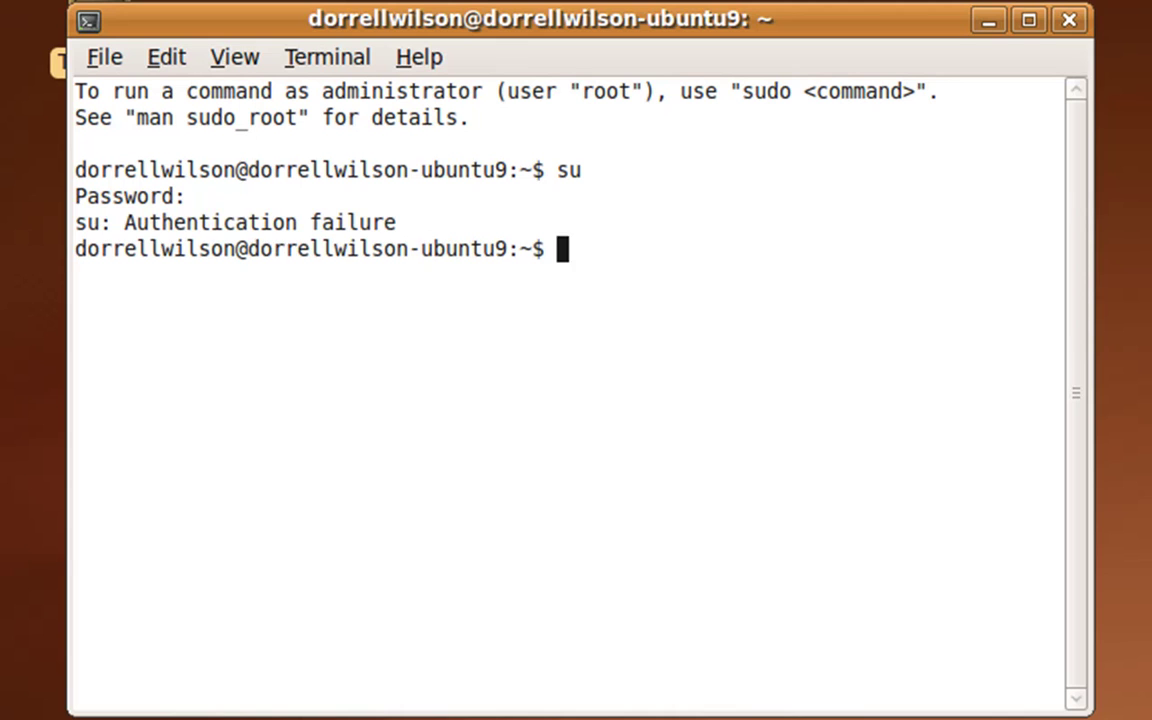
pyautogui.write('sudo')
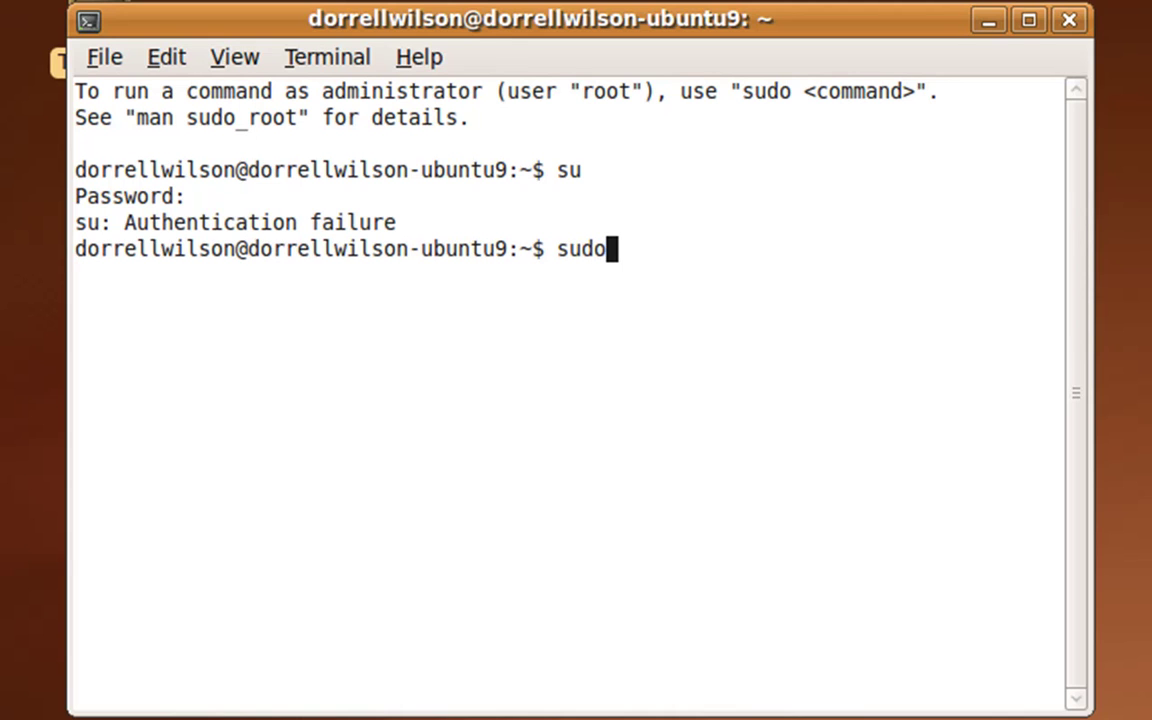
pyautogui.write(' - root')
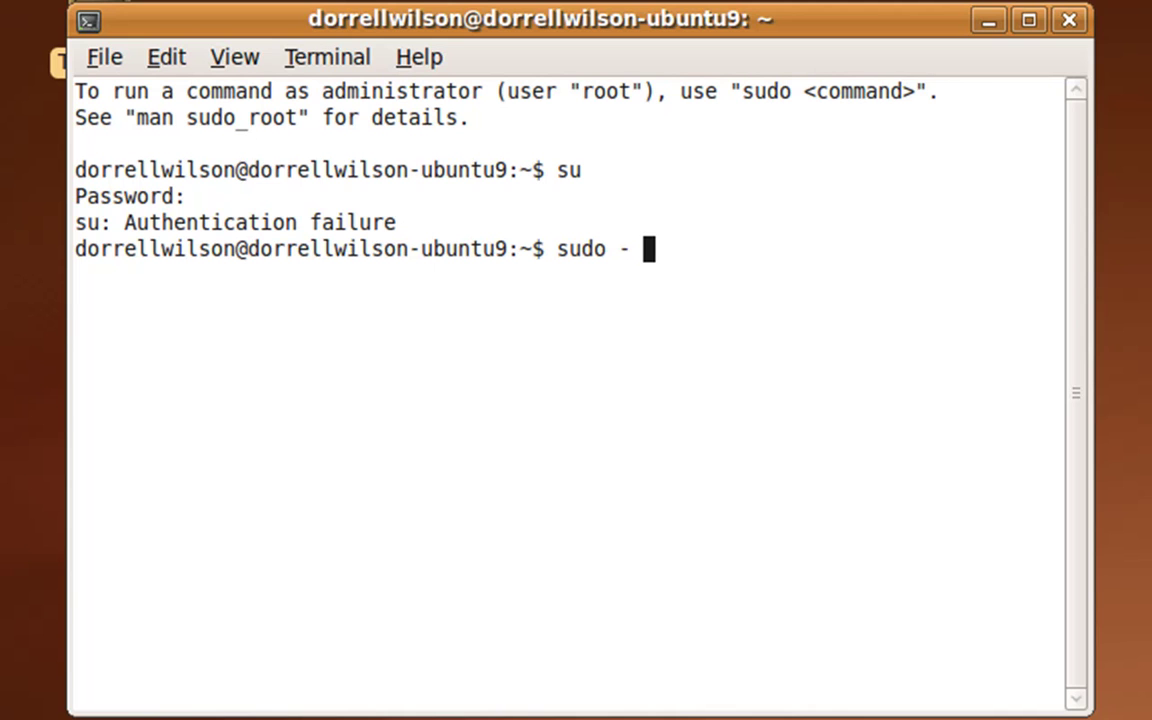
pyautogui.press('Return')
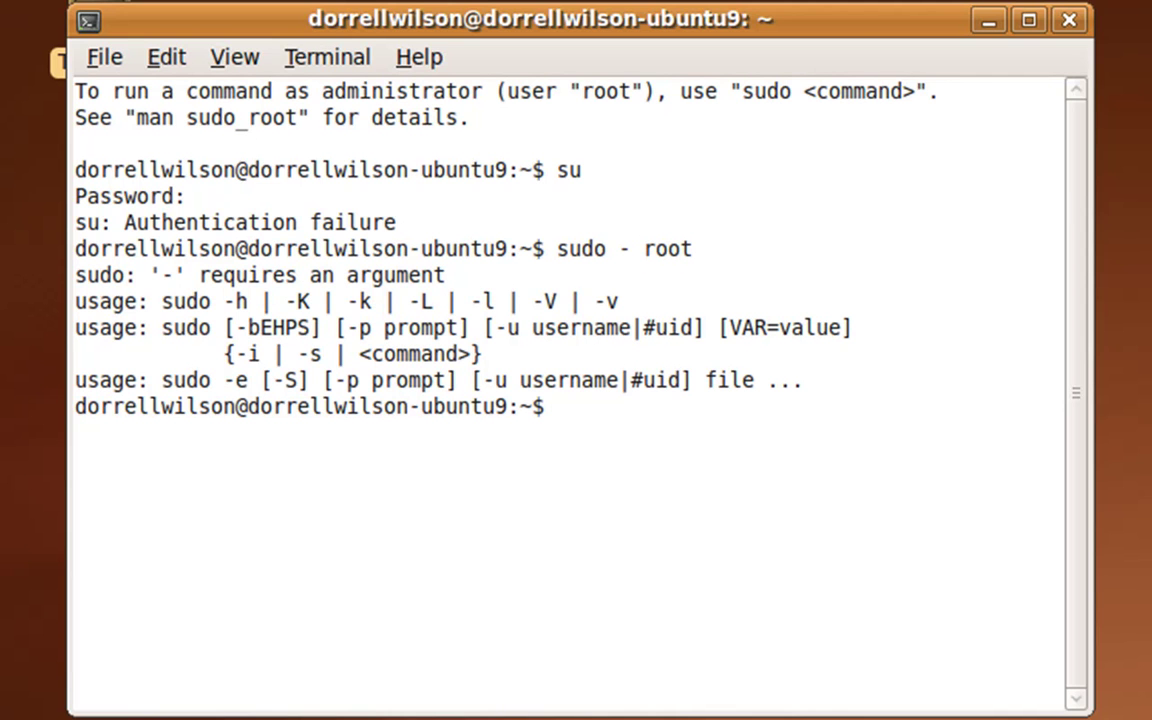
# - Run sudo passwd, give the user password, and enter and confirm a new root password
pyautogui.press('Up')
pyautogui.press('BackSpace')
pyautogui.press('BackSpace')
pyautogui.press('BackSpace')
pyautogui.press('BackSpace')
pyautogui.press('BackSpace')
pyautogui.press('BackSpace')
pyautogui.press('BackSpace')
pyautogui.write('passwd')
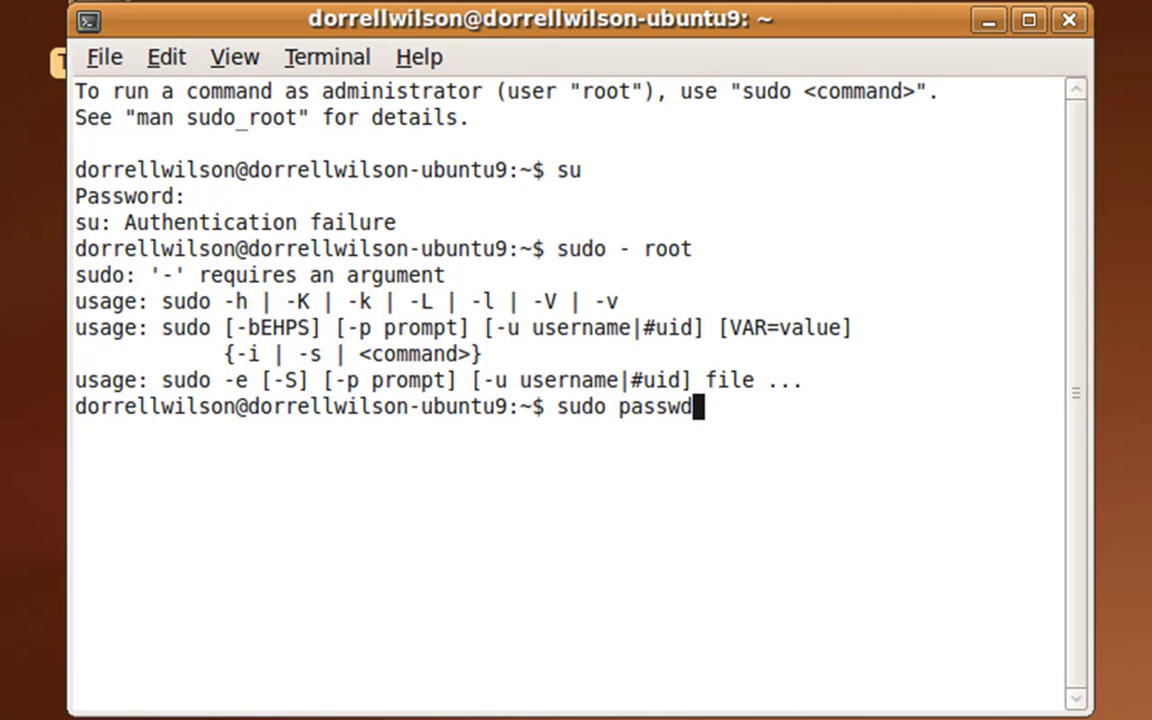
pyautogui.press('Return')
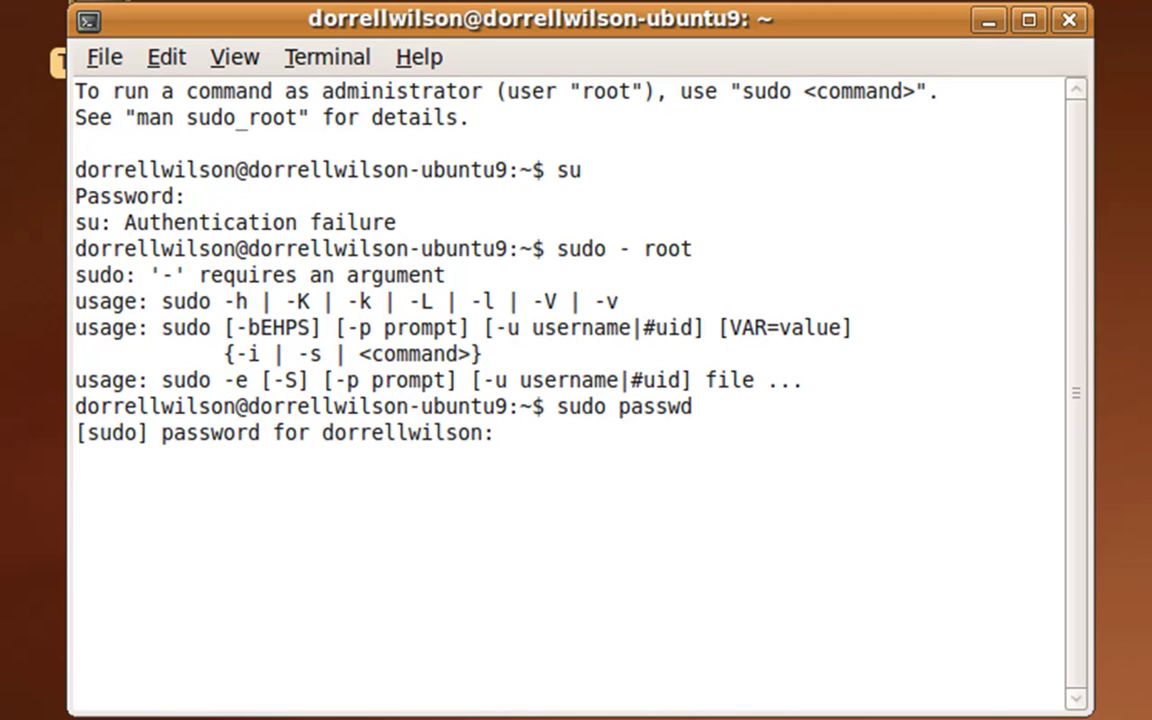
pyautogui.press('Return')
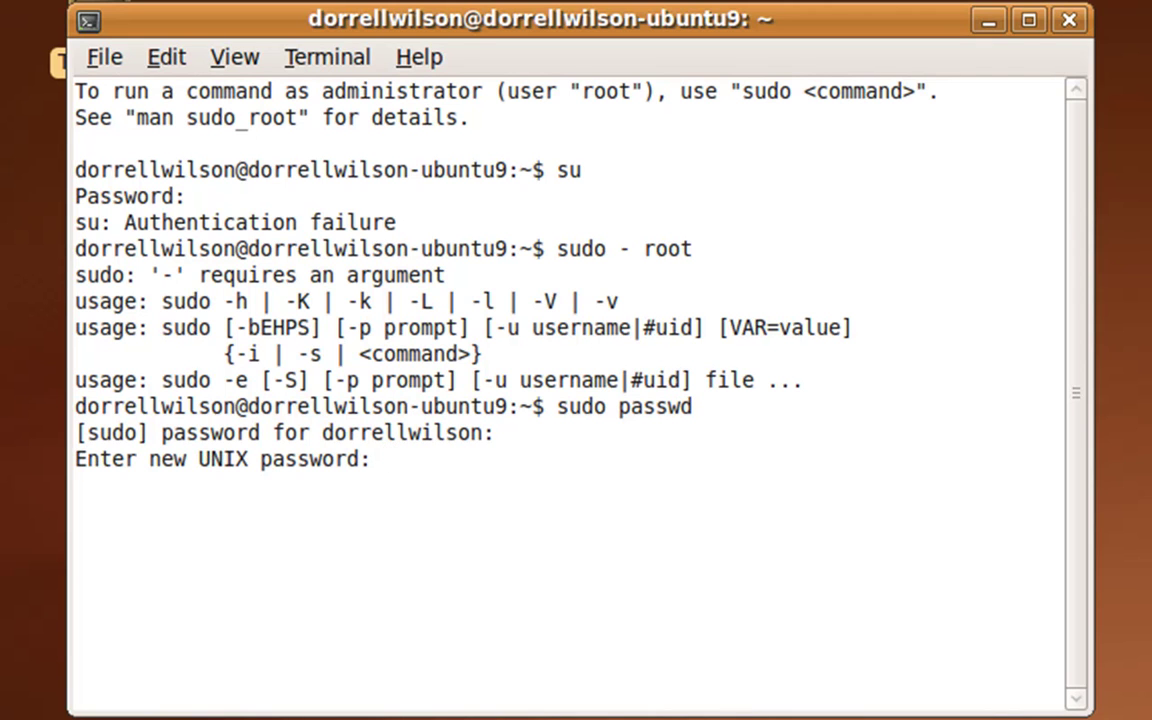
pyautogui.press('Return')
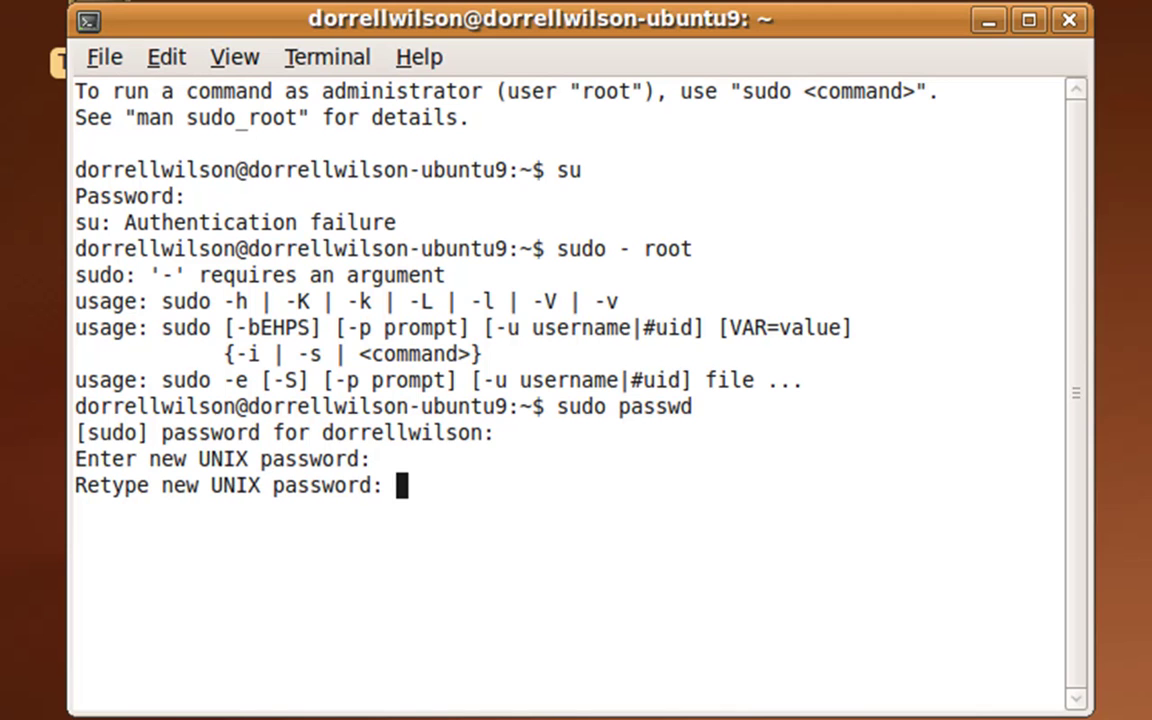
pyautogui.press('Return')
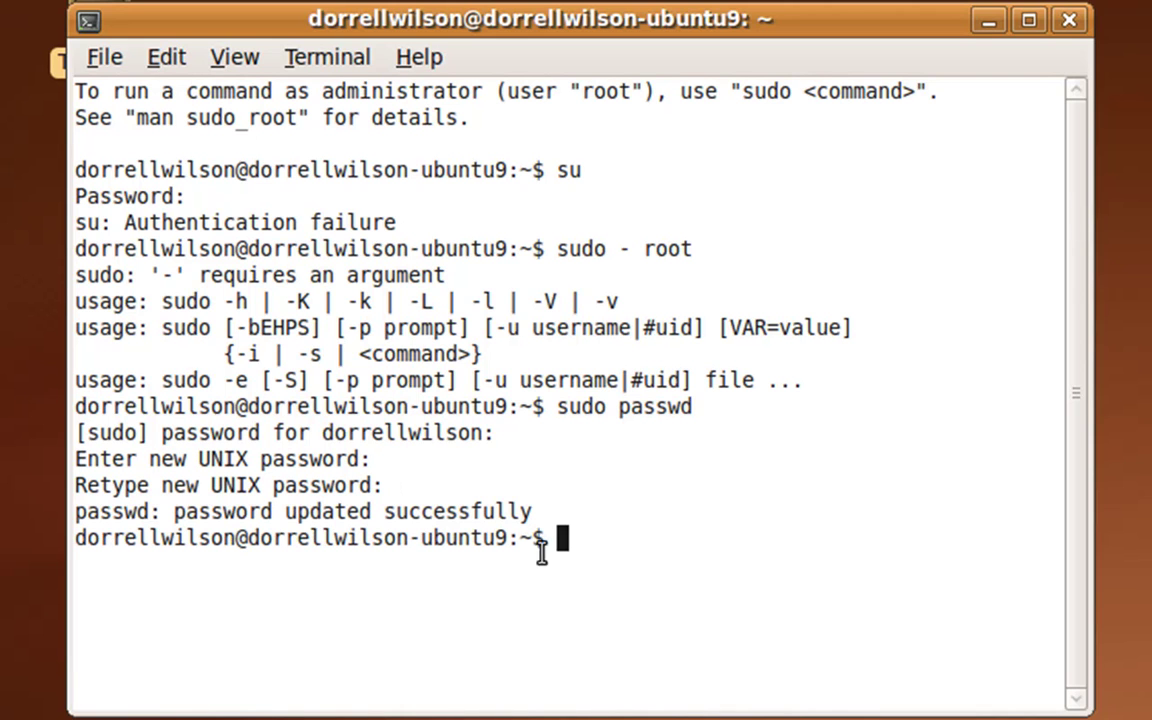
# - Clear the terminal and switch to root with su, entering the root password
pyautogui.write('clear')
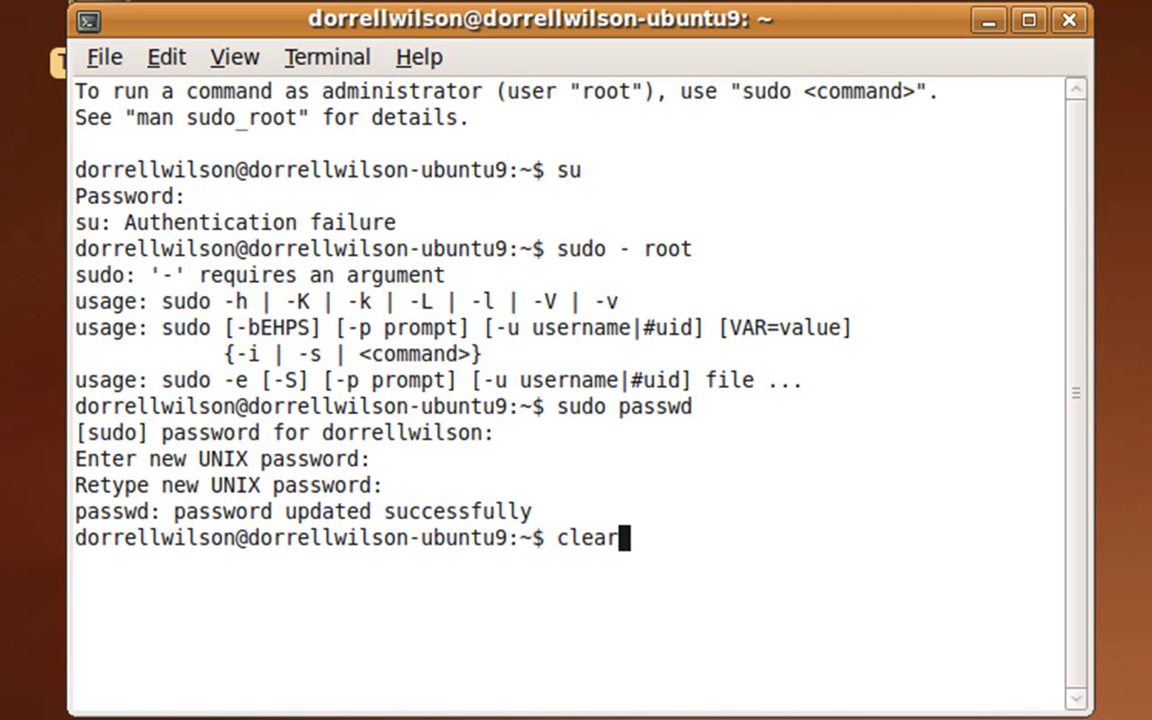
pyautogui.press('Return')
pyautogui.write('sud')
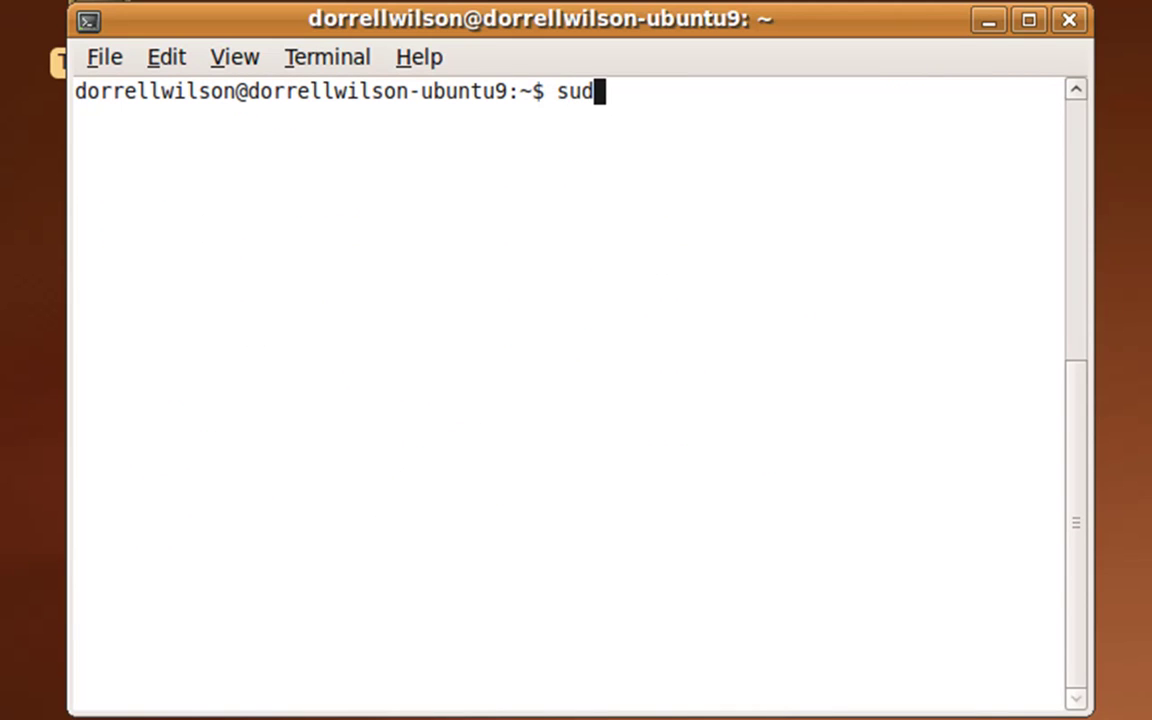
pyautogui.write('o p')
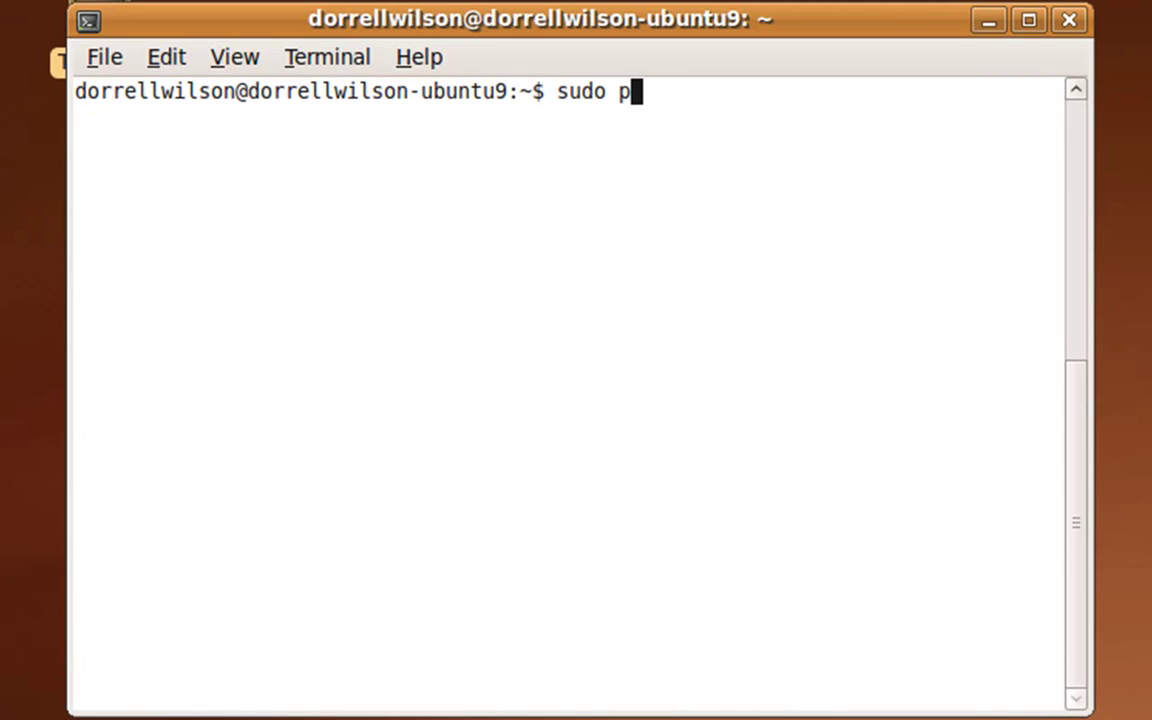
pyautogui.write('asswd')
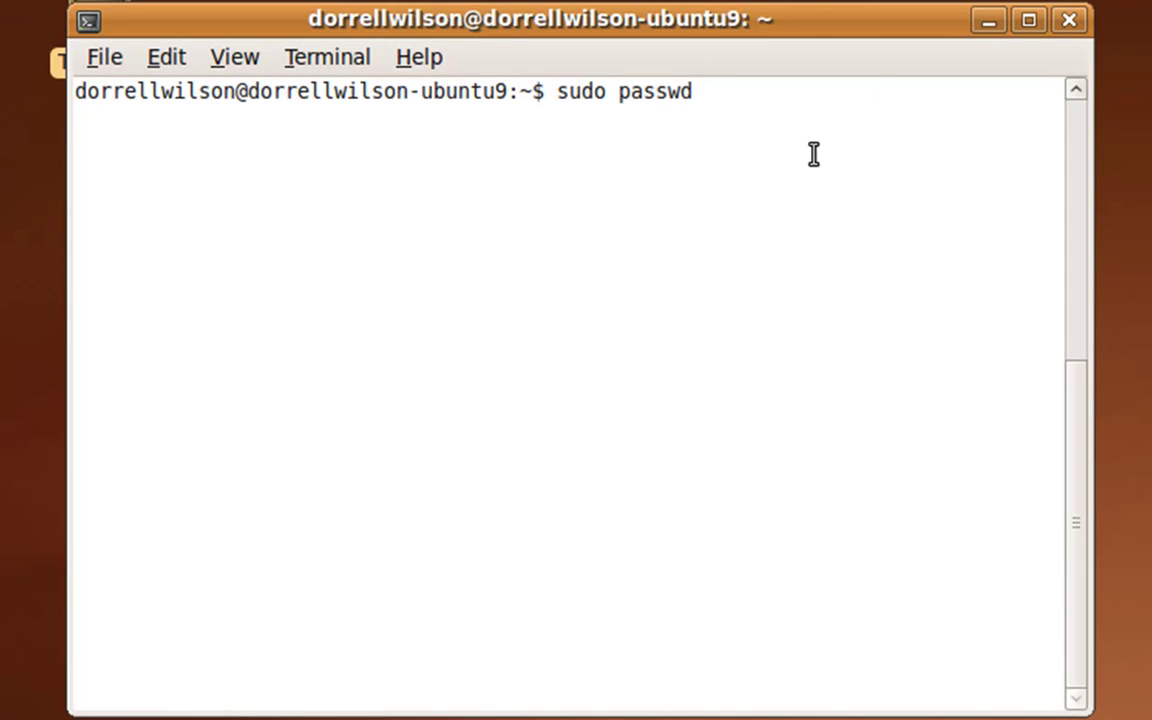
pyautogui.press('BackSpace')
pyautogui.press('BackSpace')
pyautogui.press('BackSpace')
pyautogui.press('BackSpace')
pyautogui.press('BackSpace')
pyautogui.press('BackSpace')
pyautogui.press('BackSpace')
pyautogui.press('BackSpace')
pyautogui.press('BackSpace')
pyautogui.press('BackSpace')
pyautogui.press('BackSpace')
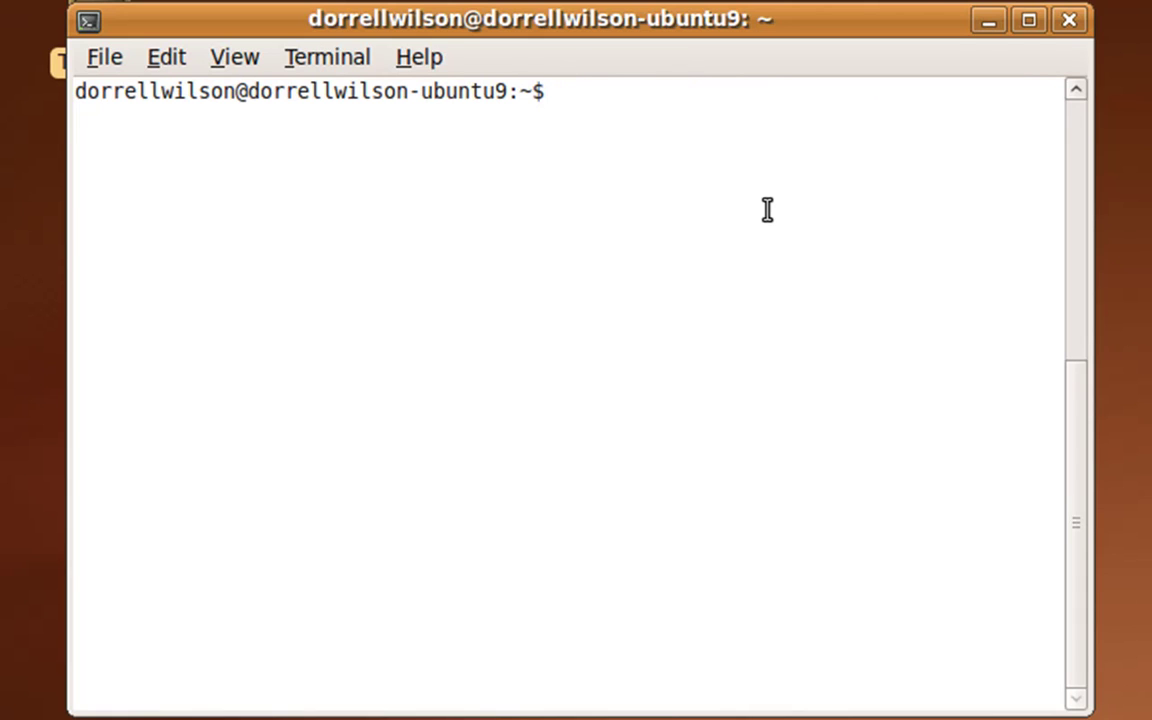
pyautogui.write('su')
pyautogui.press('Return')
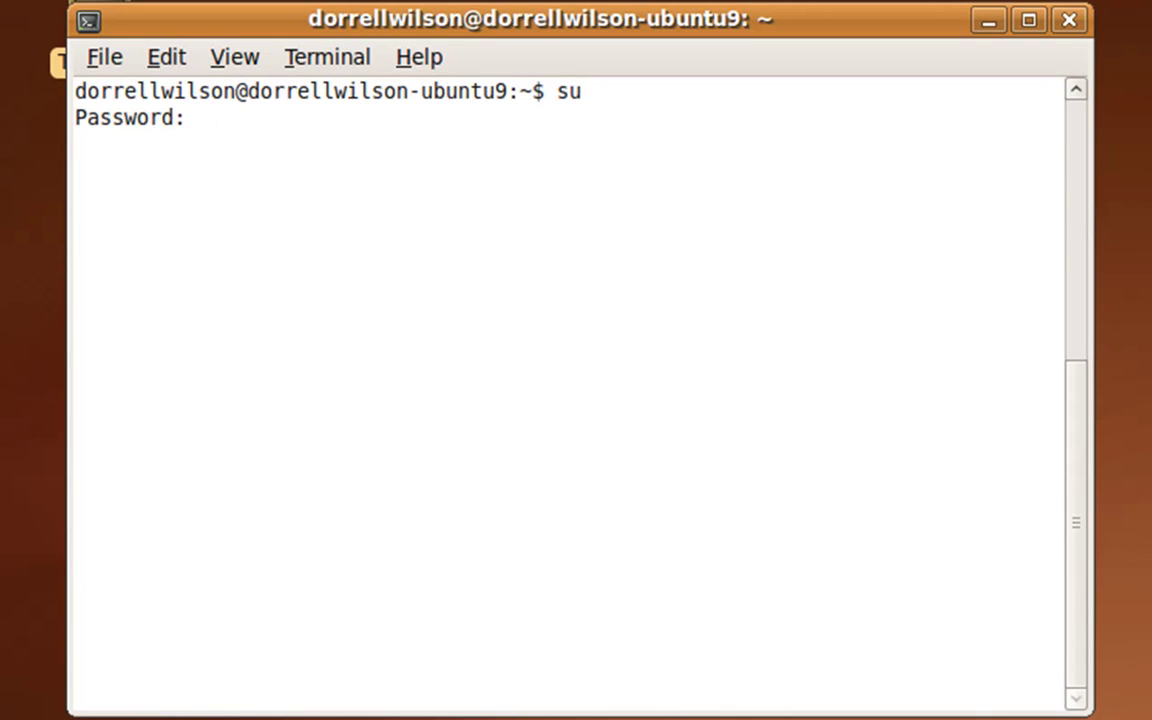
pyautogui.press('Return')
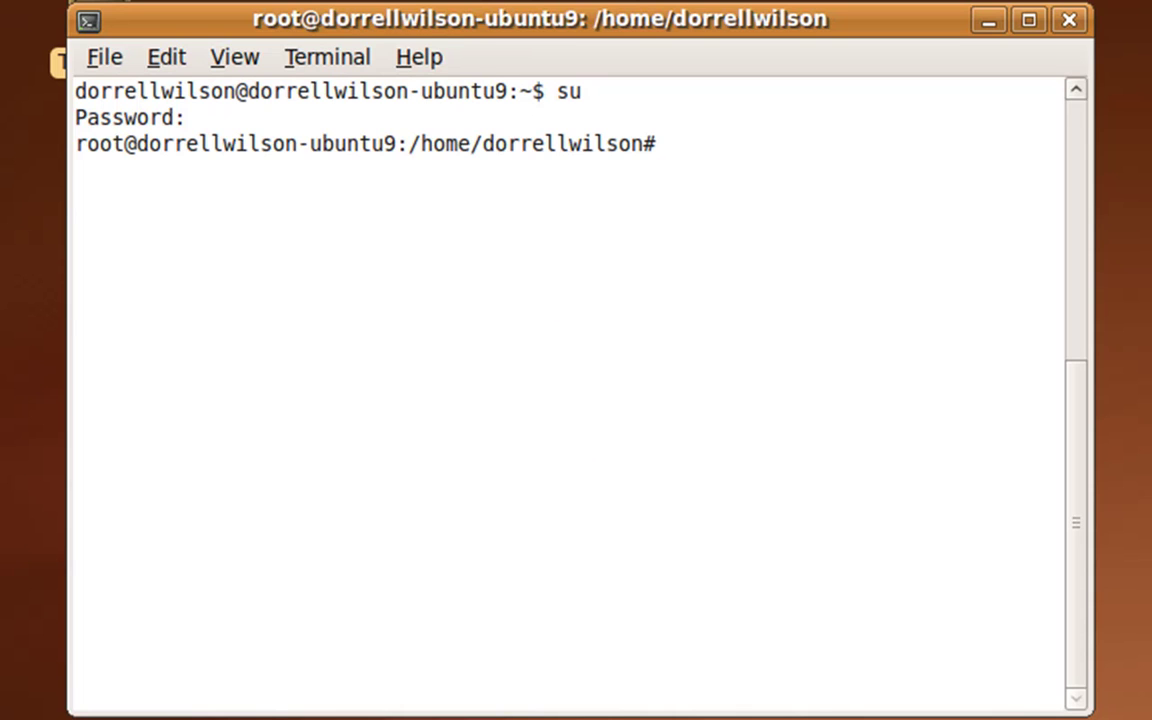
# - Insert the Guest Additions CD from the Devices menu and move the terminal aside
pyautogui.click(88, 0)
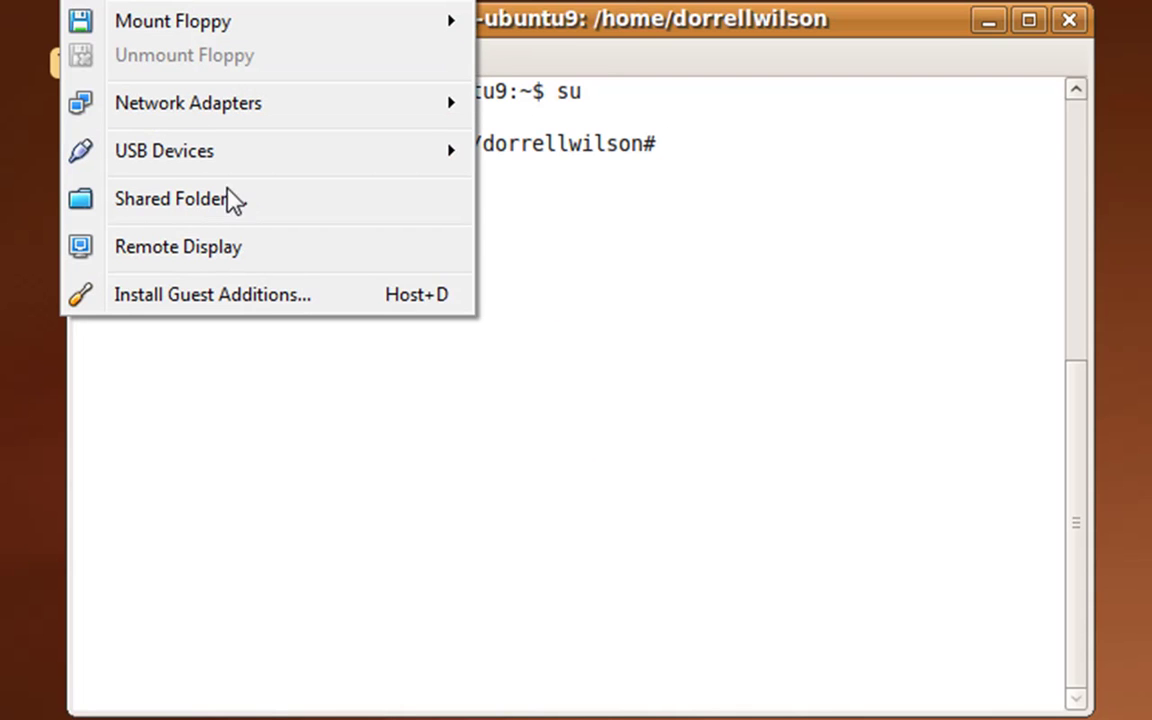
pyautogui.click(150, 300)
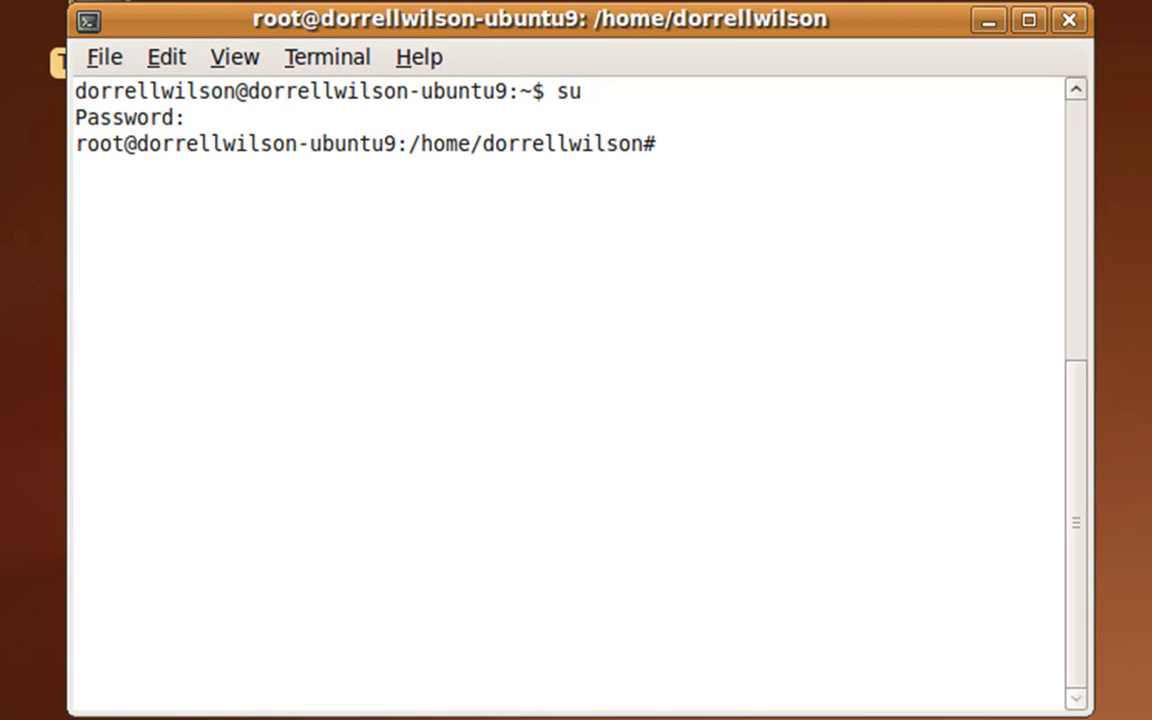
pyautogui.moveTo(185, 33); pyautogui.dragTo(212, 63)
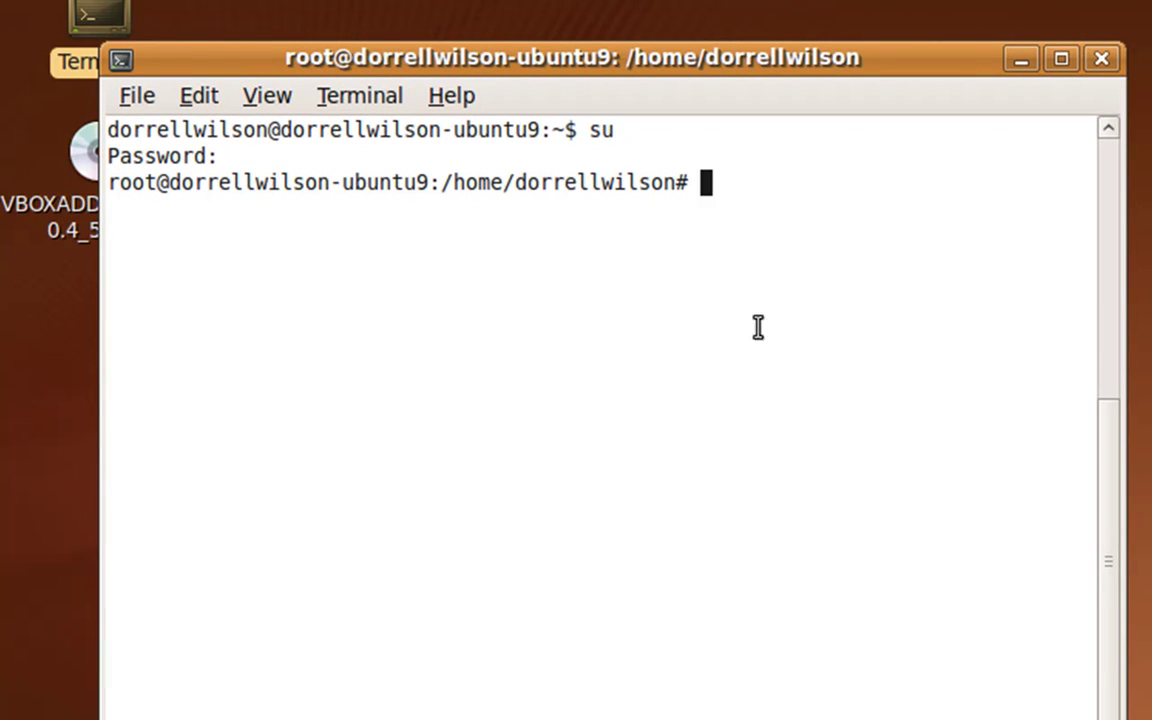
# - Go to / and then into cdrom, listing each directory's contents
pyautogui.write('cd /')
pyautogui.press('Return')
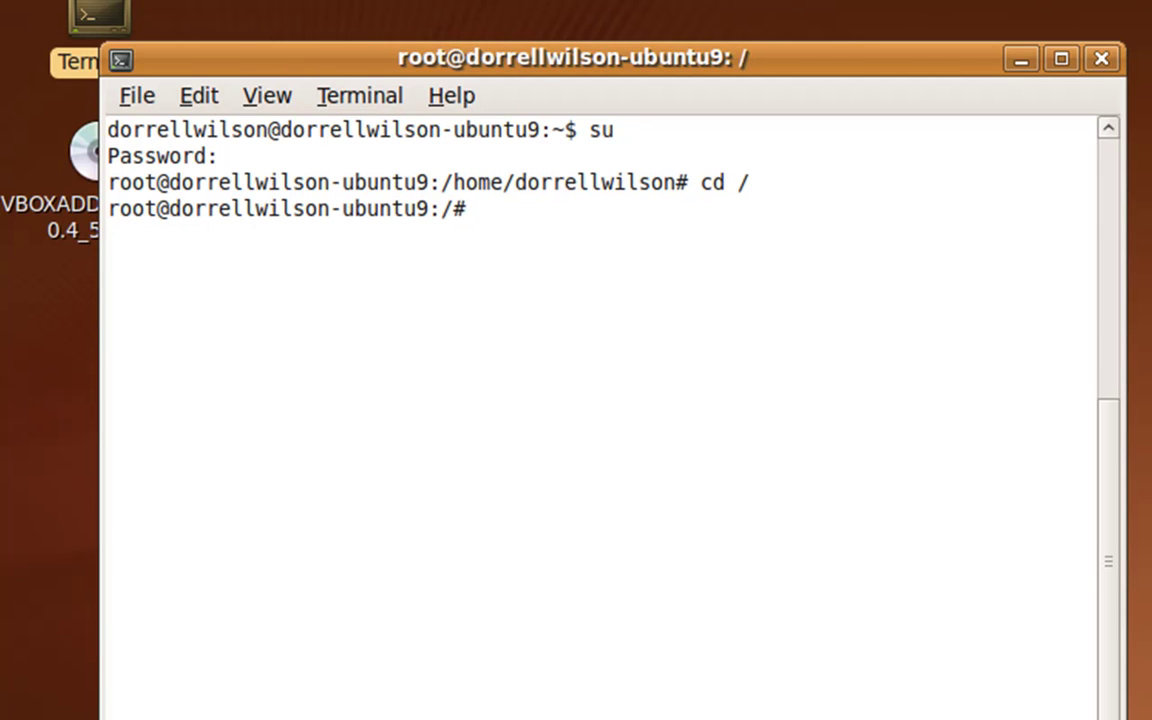
pyautogui.write('ls')
pyautogui.press('Return')
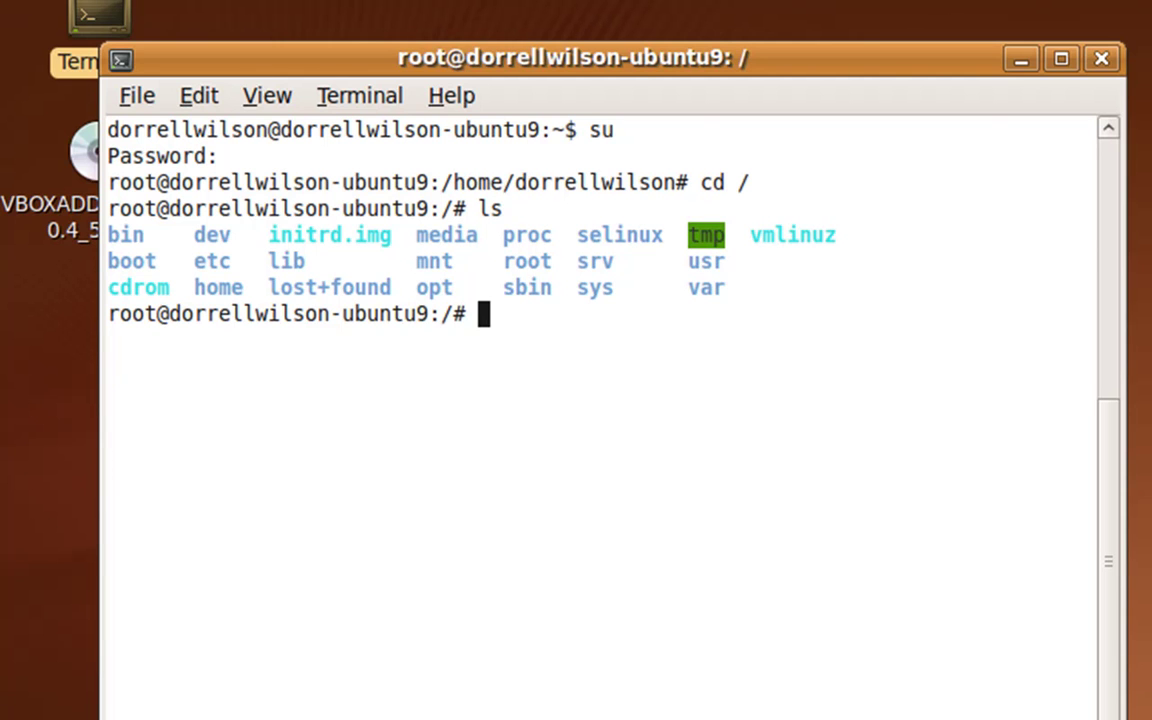
pyautogui.write('cd cdrom')
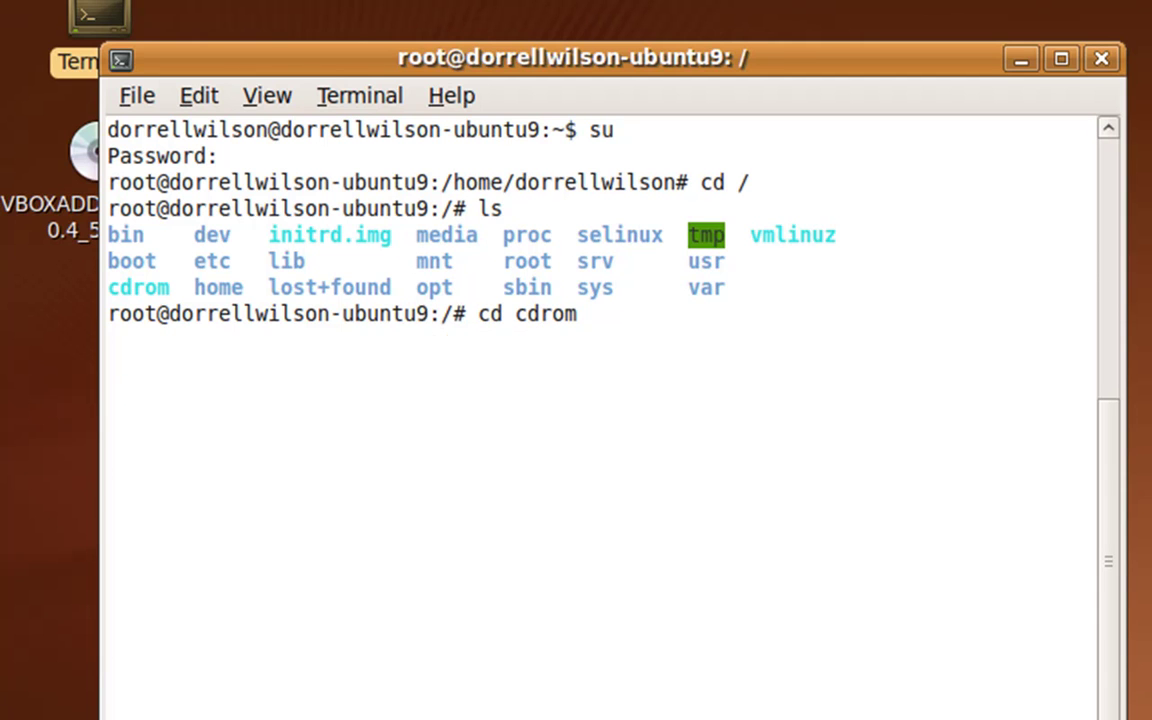
pyautogui.press('Return')
pyautogui.write('ls')
pyautogui.press('Return')
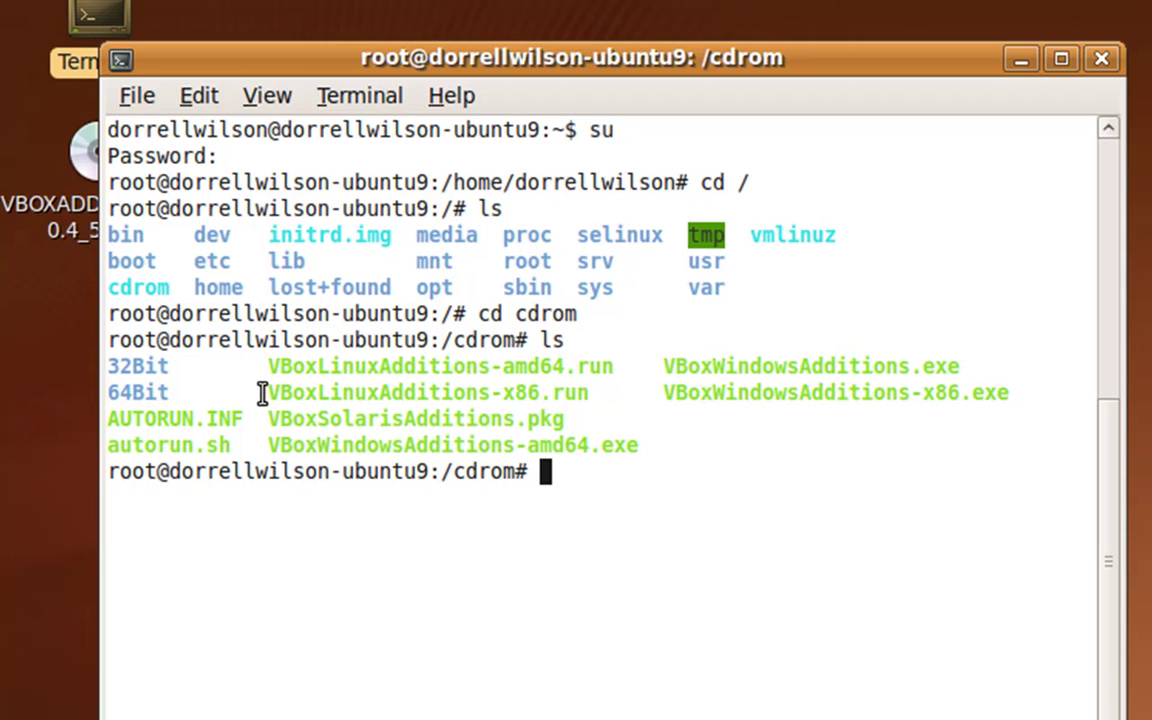
# - Select and copy the VBoxLinuxAdditions-x86.run file name from the listing
pyautogui.moveTo(270, 393); pyautogui.dragTo(548, 392)
pyautogui.moveTo(570, 393)
pyautogui.mouseDown()
pyautogui.moveTo(597, 393)
pyautogui.moveTo(580, 393)
pyautogui.mouseUp()
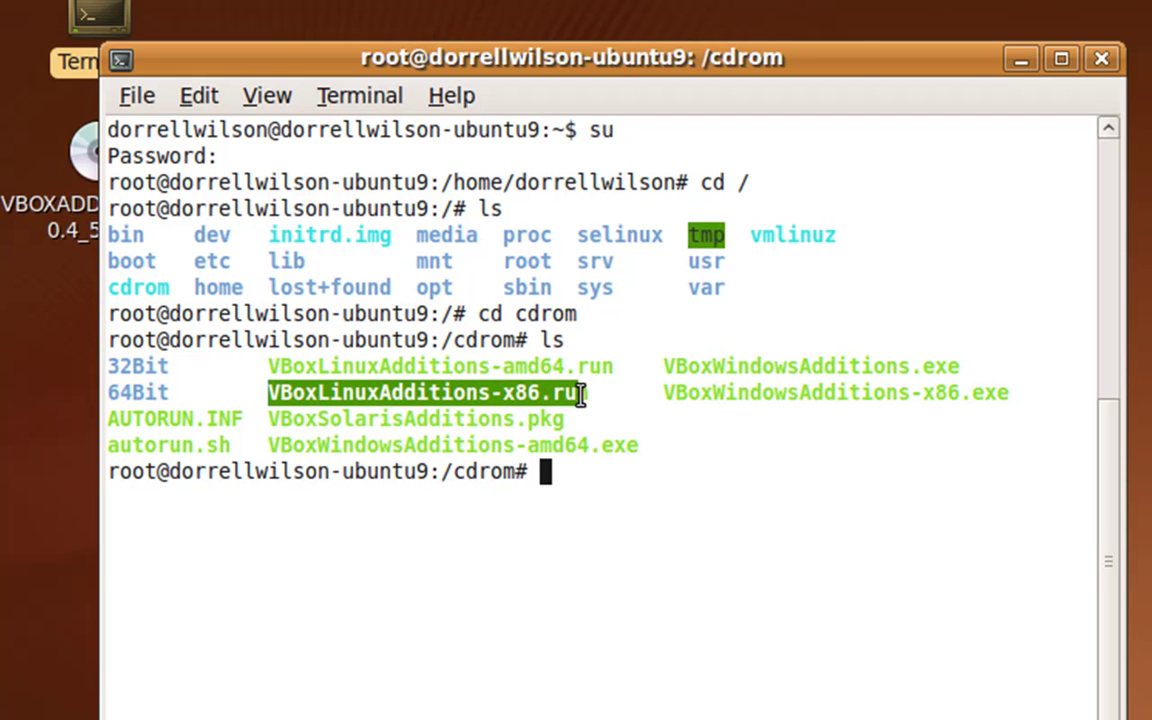
pyautogui.click(580, 393)
pyautogui.moveTo(588, 393); pyautogui.dragTo(255, 393)
pyautogui.rightClick(270, 390)
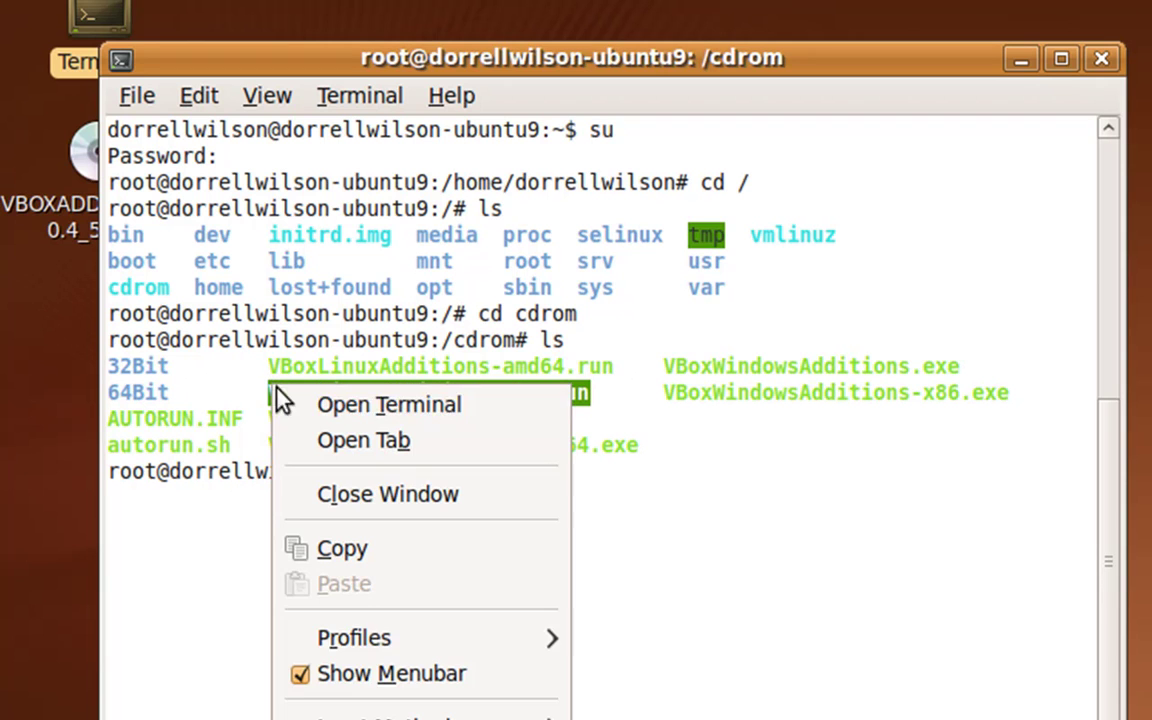
pyautogui.click(368, 548)
# - Paste the name at the prompt and run it as ./VBoxLinuxAdditions-x86.run
pyautogui.click(620, 517)
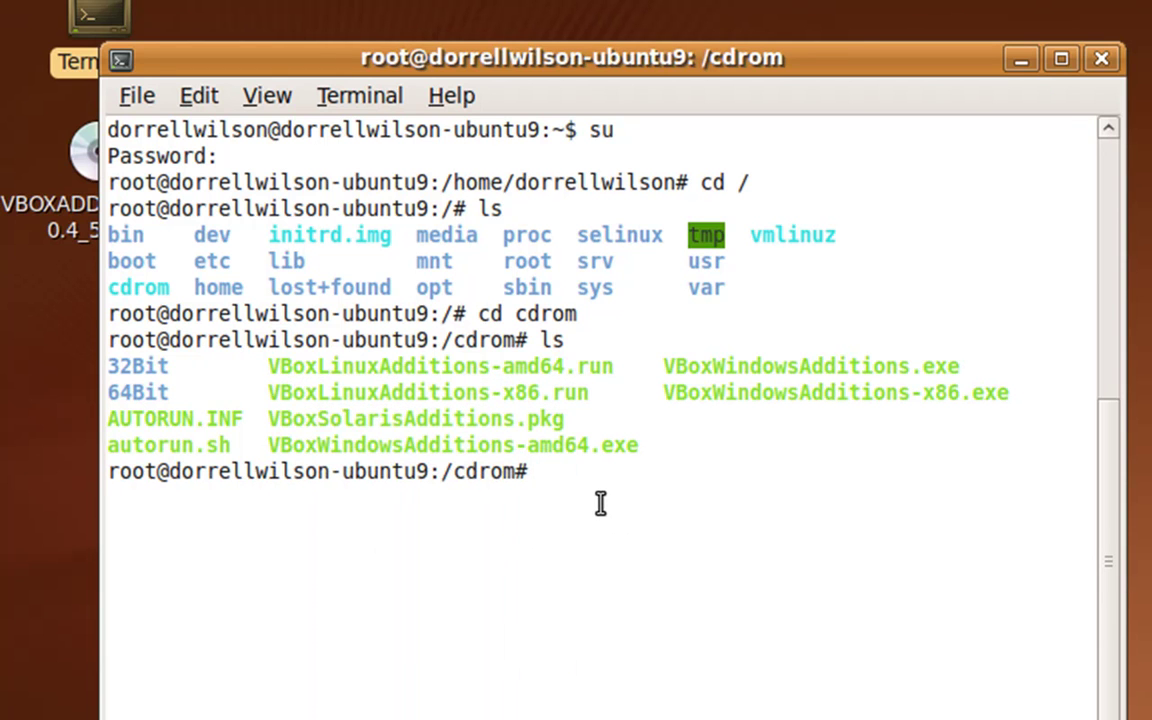
pyautogui.rightClick(599, 507)
pyautogui.click(683, 342)
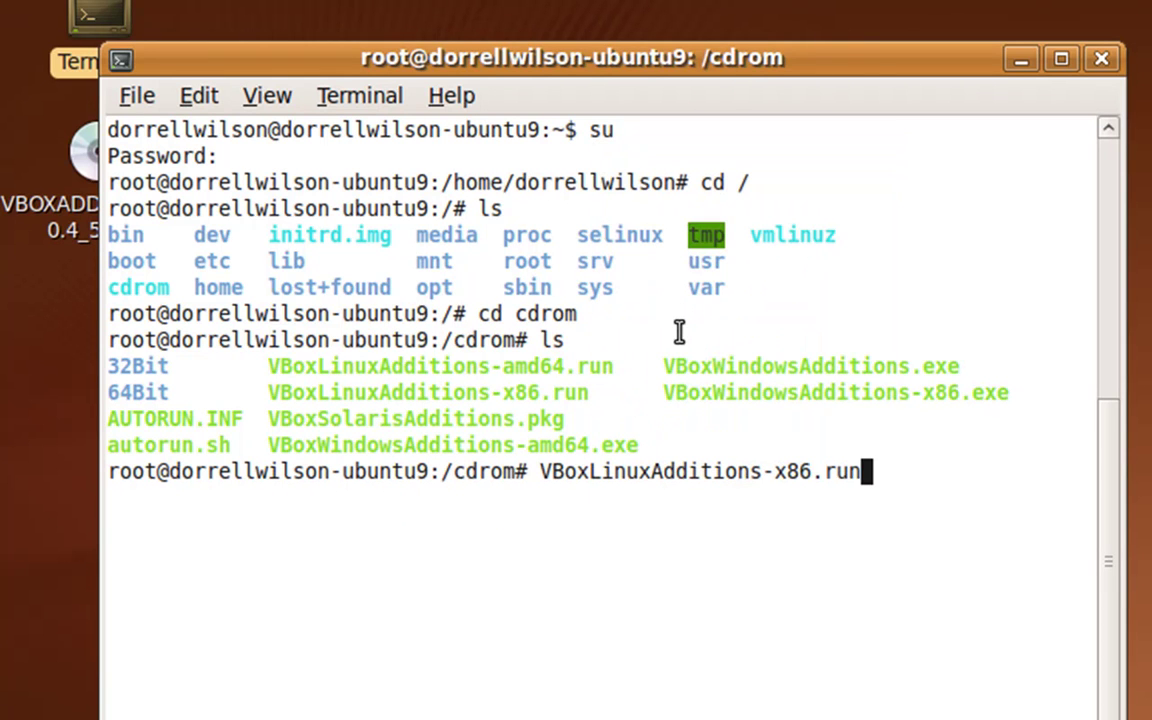
pyautogui.press('Left')
pyautogui.press('Left')
pyautogui.press('Left')
pyautogui.press('Left')
pyautogui.press('Left')
pyautogui.press('Left')
pyautogui.press('Left')
pyautogui.press('Left')
pyautogui.press('Left')
pyautogui.press('Left')
pyautogui.press('Left')
pyautogui.press('Left')
pyautogui.press('Left')
pyautogui.press('Left')
pyautogui.press('Left')
pyautogui.press('Left')
pyautogui.press('Left')
pyautogui.press('Left')
pyautogui.press('Left')
pyautogui.press('Left')
pyautogui.press('Left')
pyautogui.press('Left')
pyautogui.press('Left')
pyautogui.press('Left')
pyautogui.press('Left')
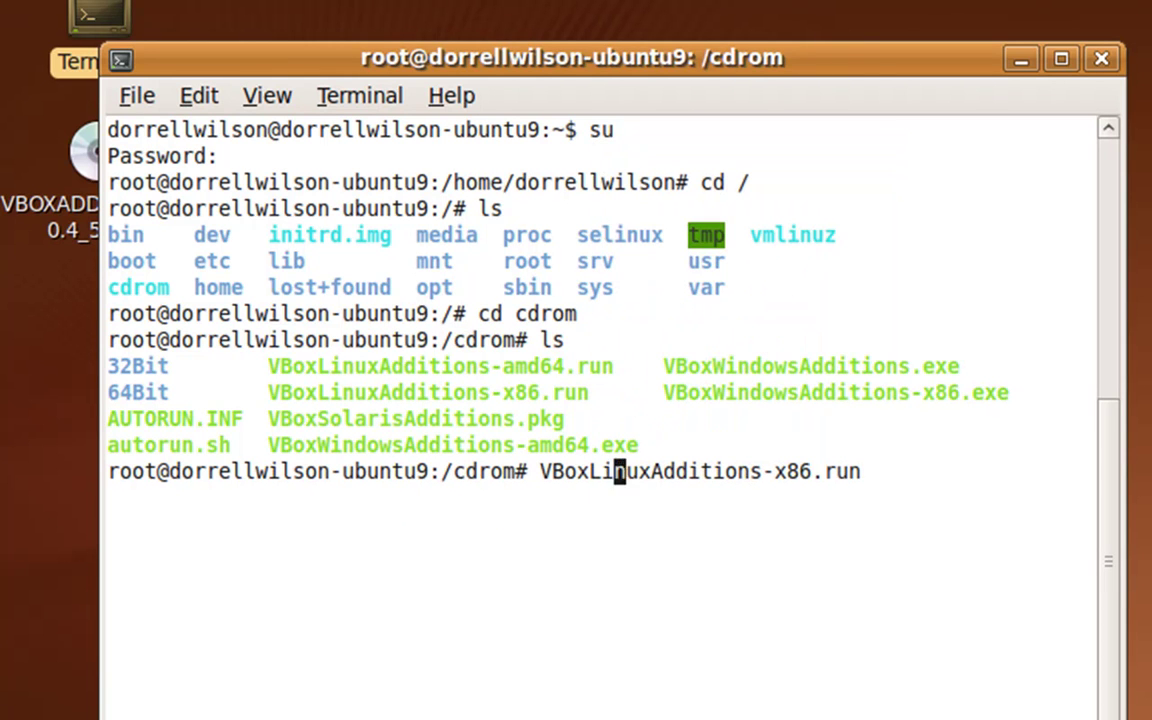
pyautogui.write('./')
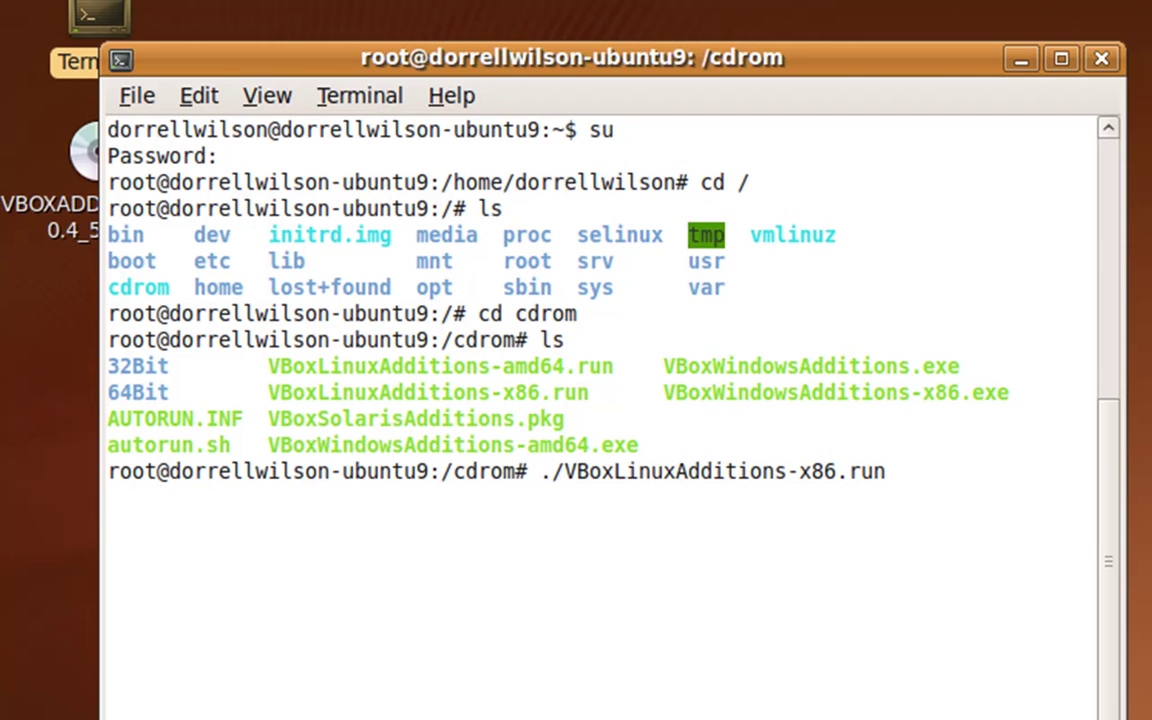
pyautogui.press('Return')
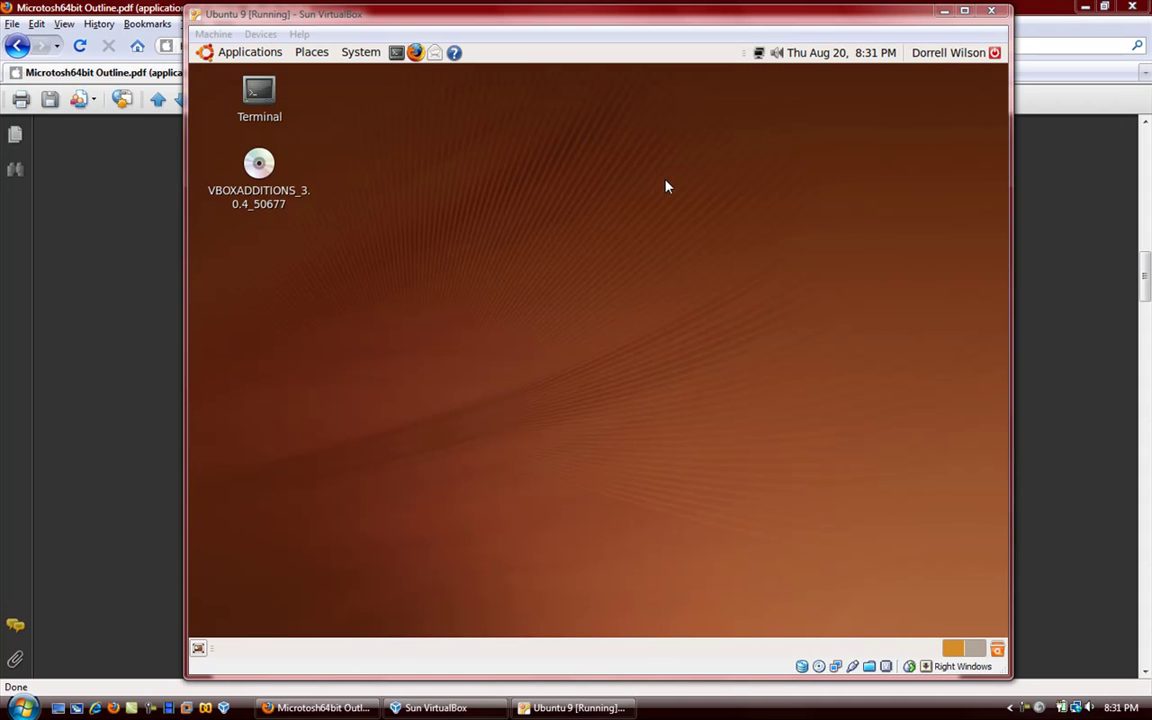
pyautogui.click(123, 191)
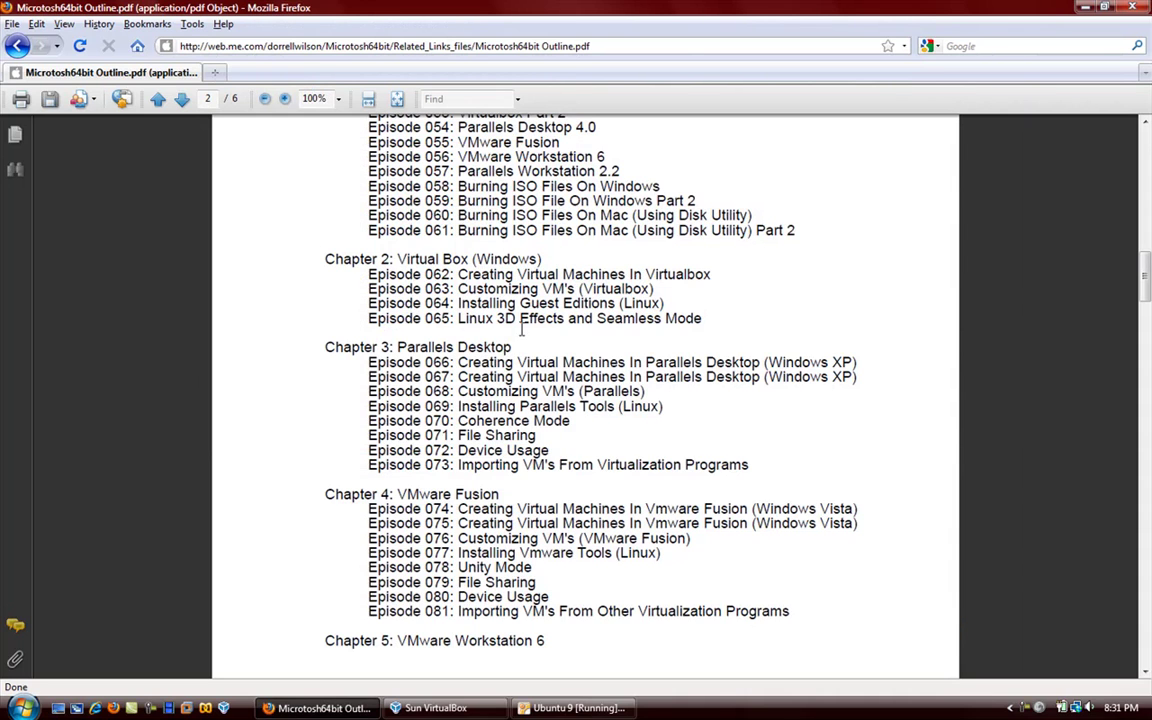
pyautogui.moveTo(458, 318); pyautogui.dragTo(575, 327)
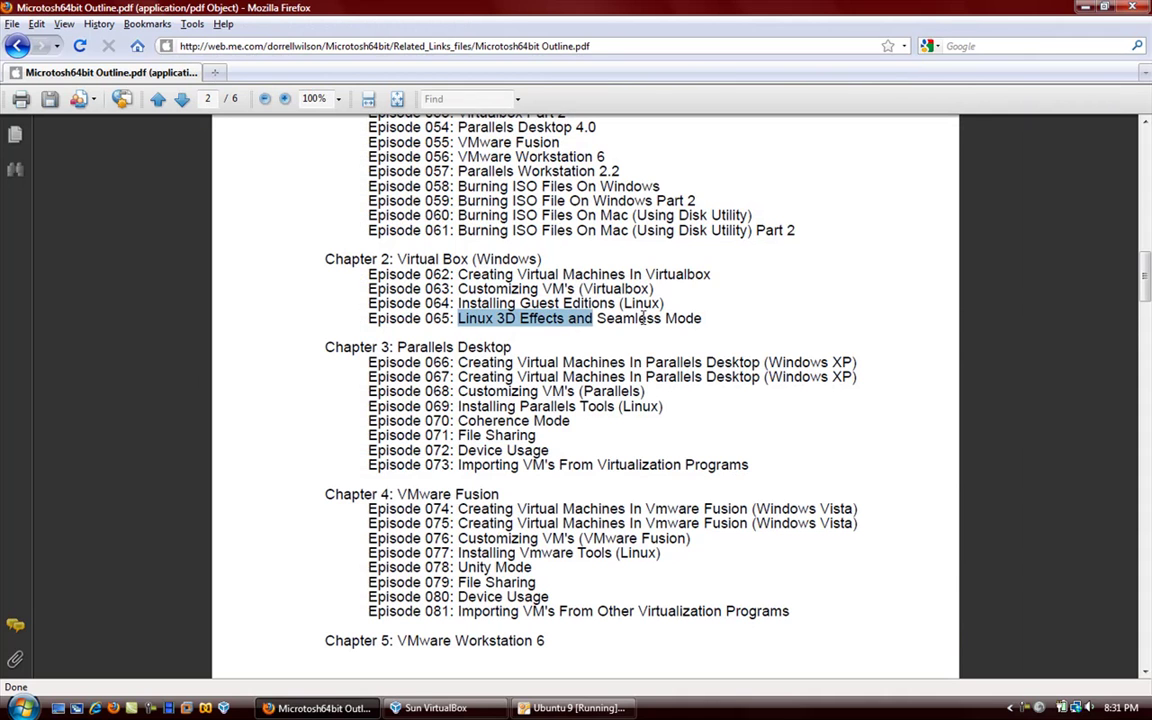
pyautogui.click(607, 320)
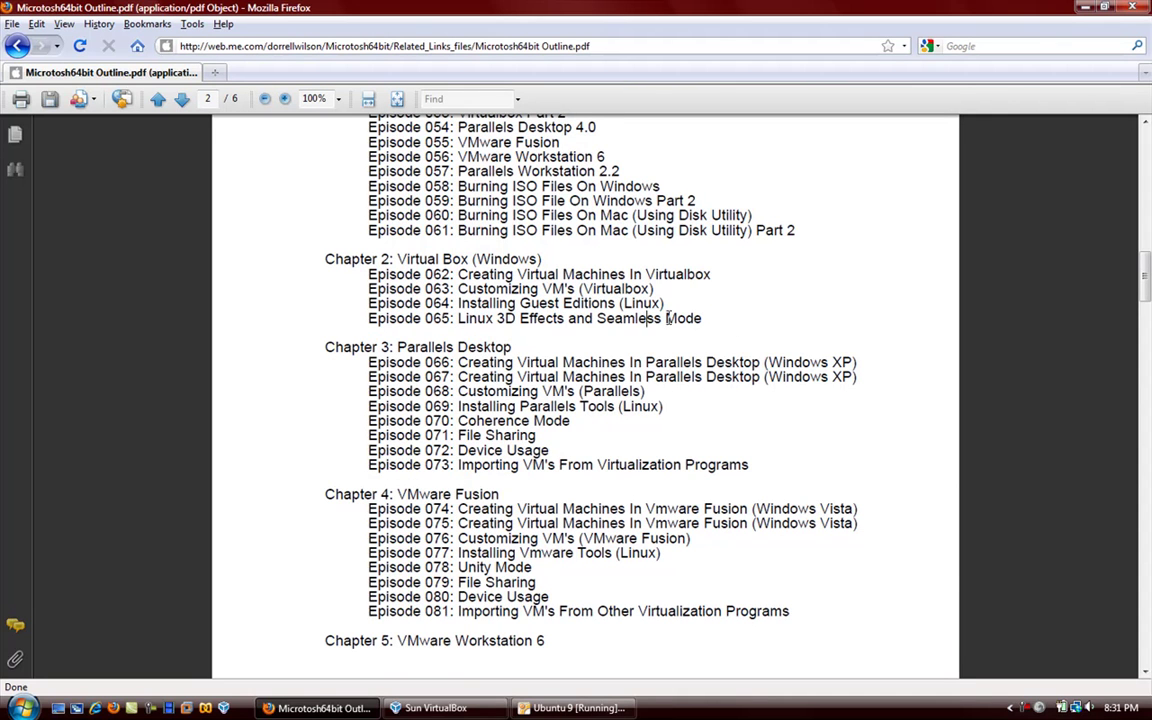
pyautogui.click(525, 708)
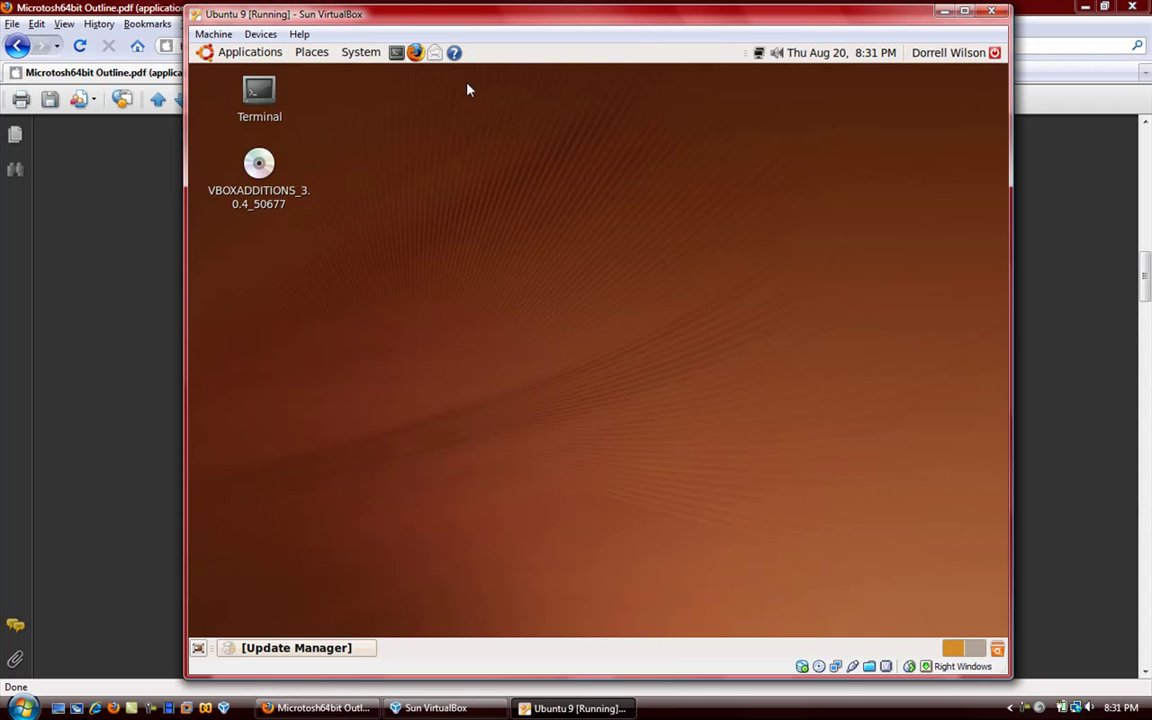